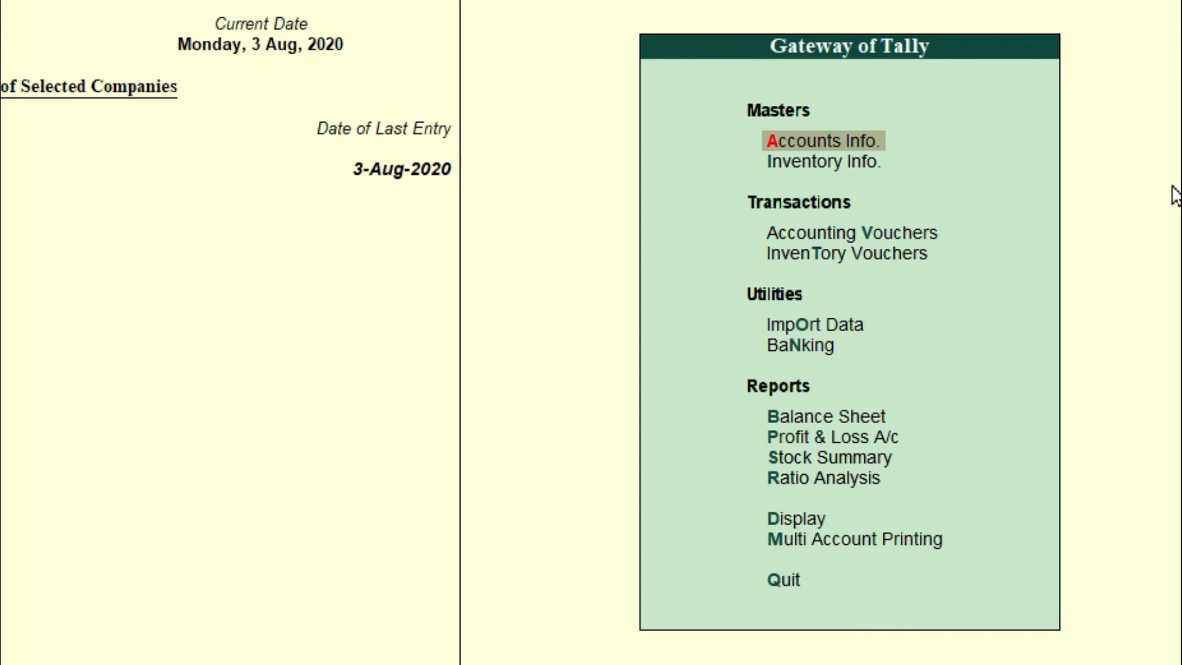
Enable Maintain multiple Godowns in the company's inventory features, save the settings and return to the Gateway of Tally.
key(F11)
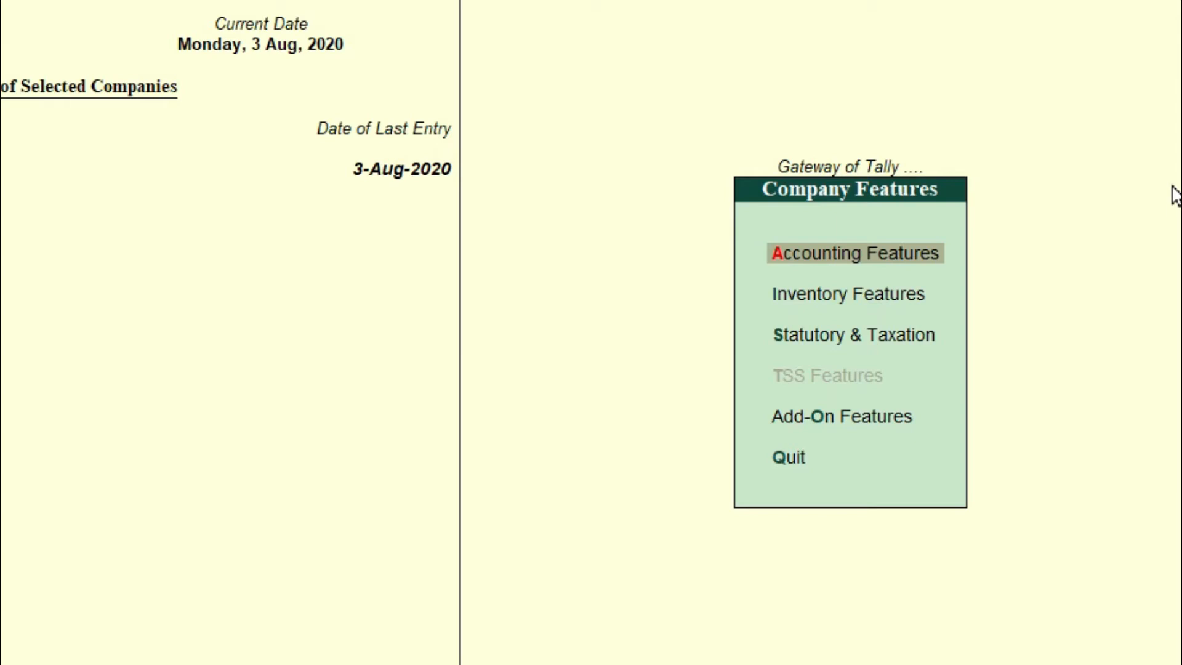
key(Down)
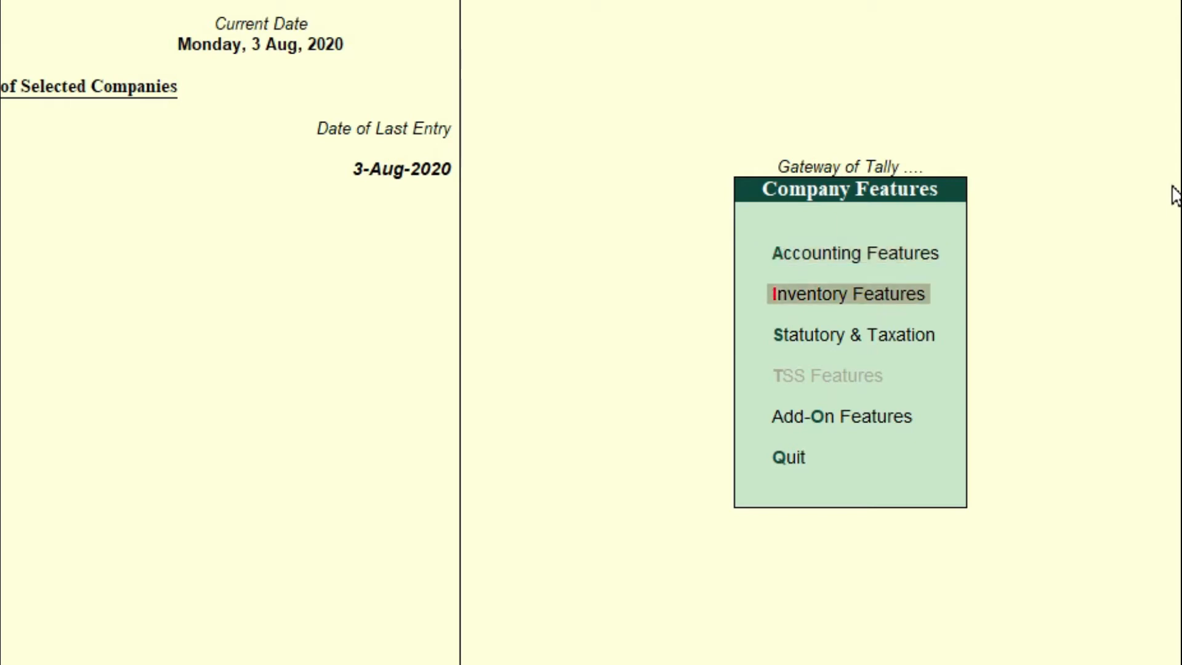
key(Return)
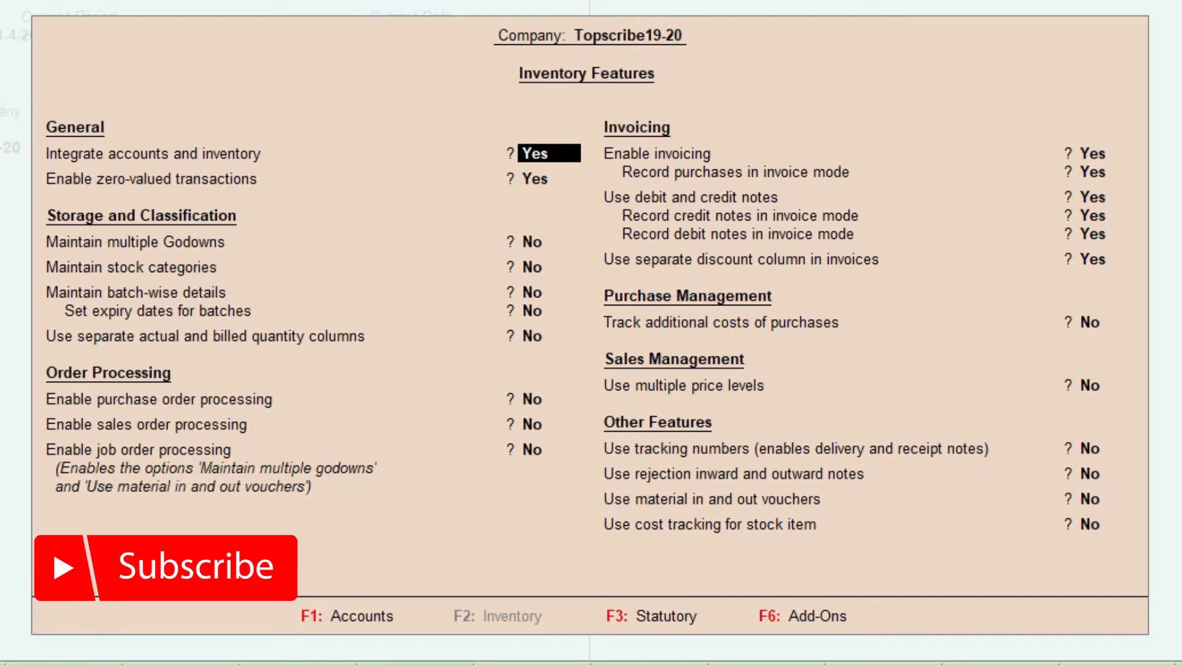
key(Return)
key(Return)
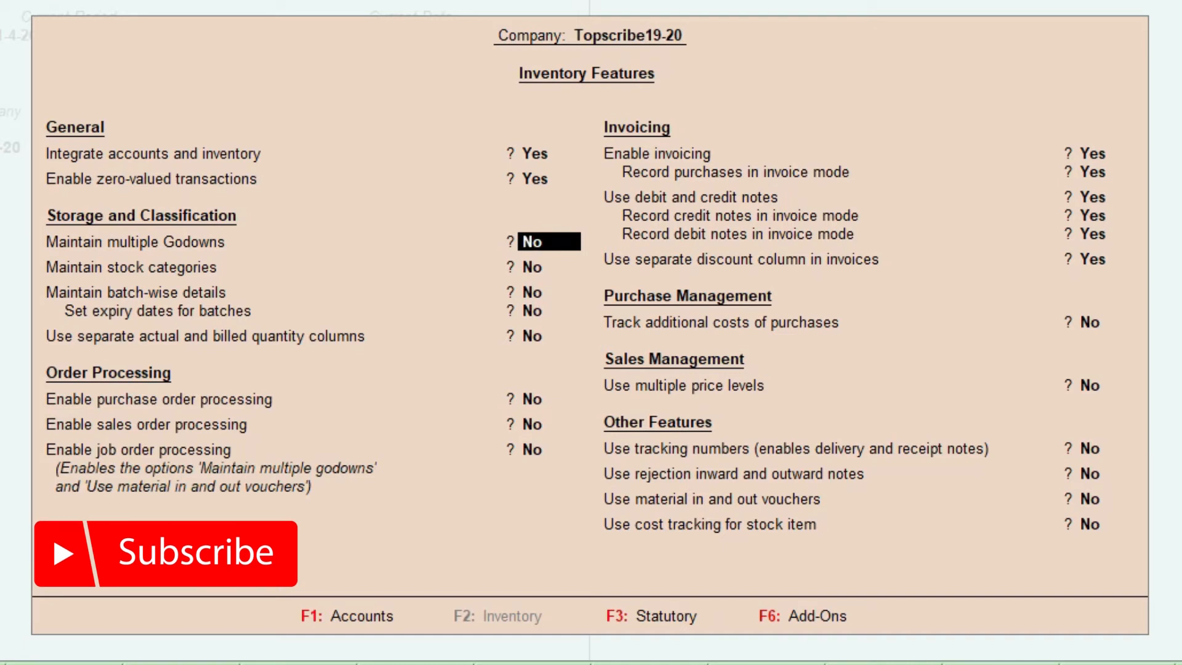
text(y)
key(Return)
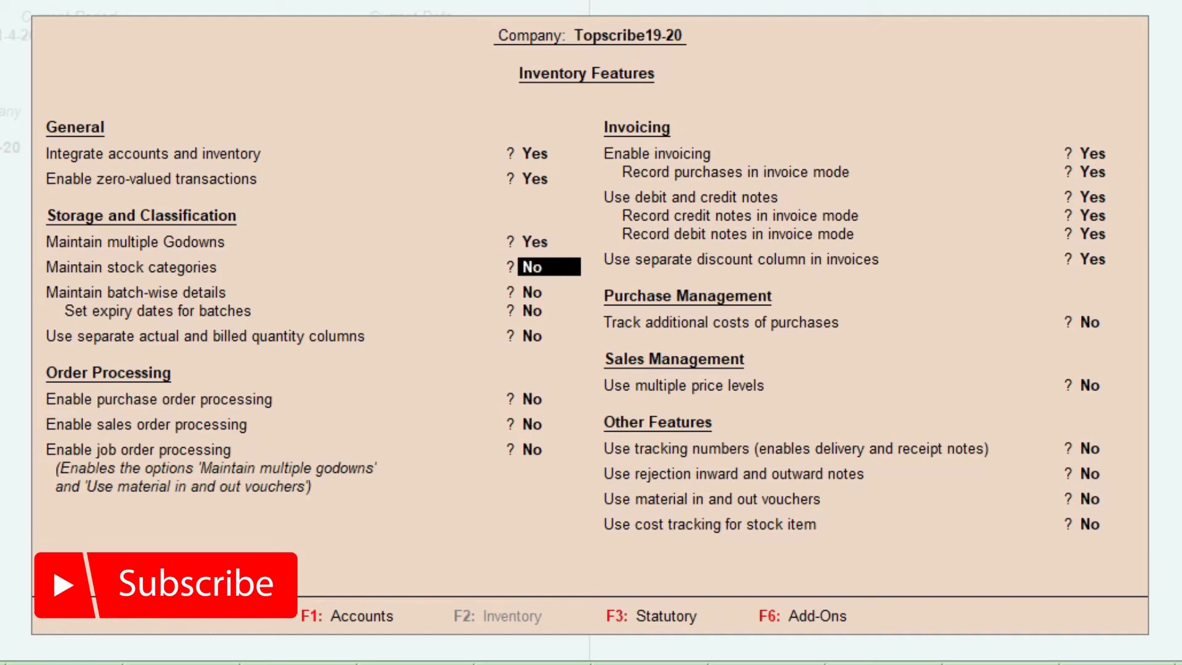
key(Return)
key(Return)
key(Return)
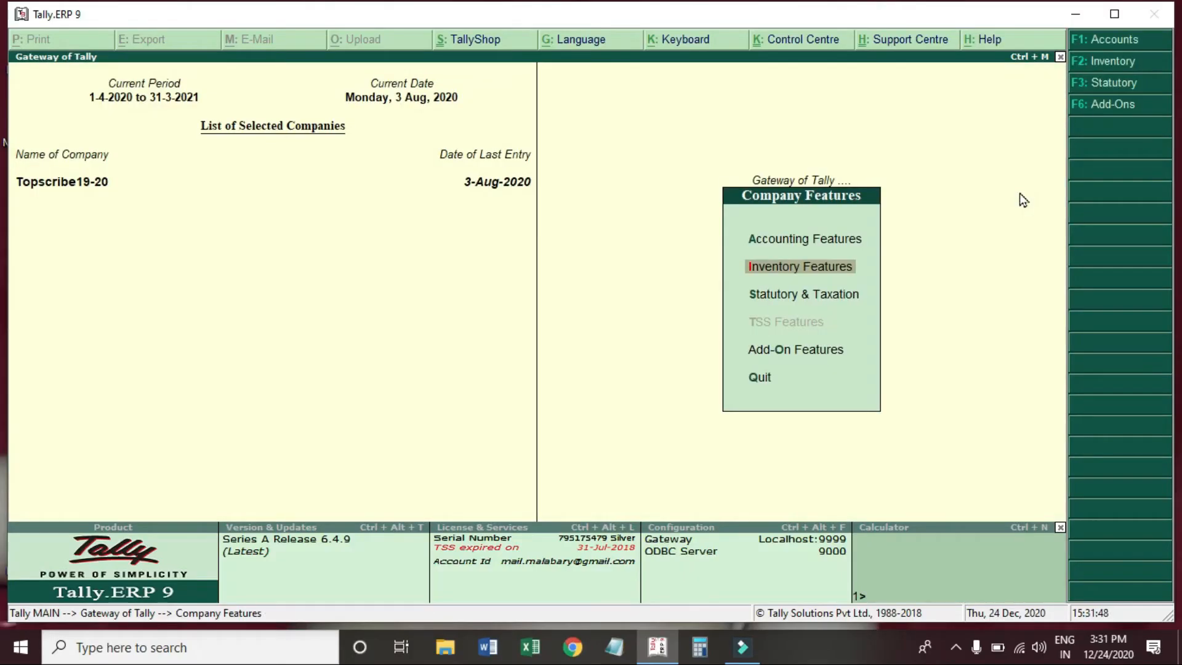
key(Escape)
key(Escape)
key(Escape)
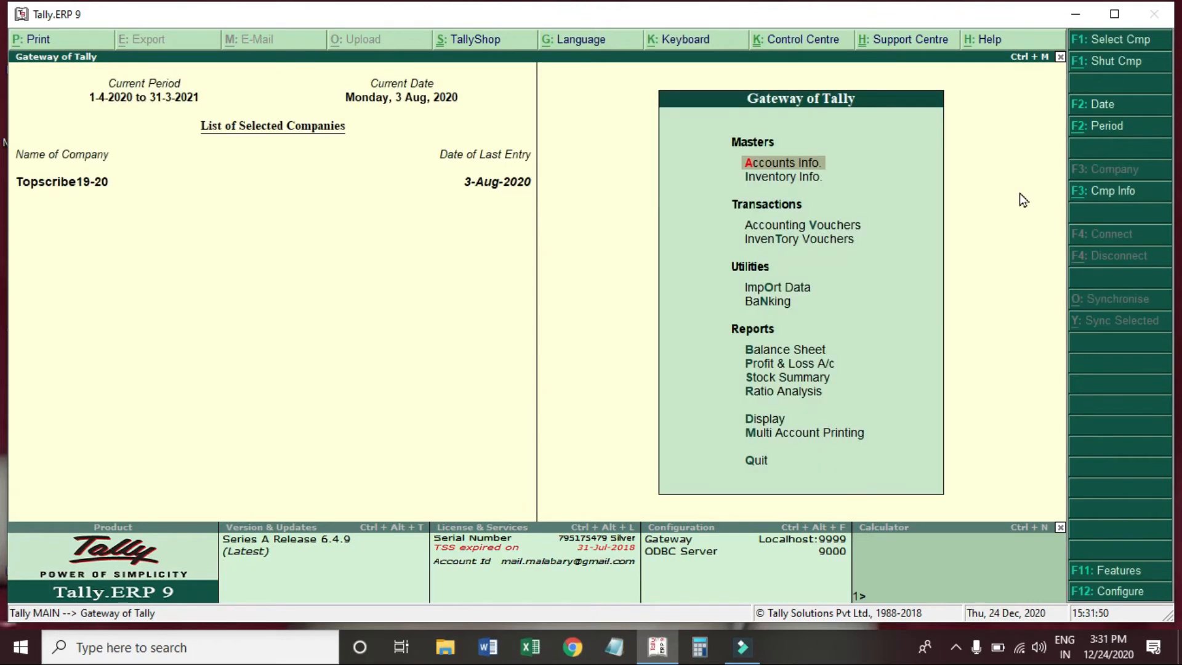
Open the inventory masters and locate the Godowns entry.
key(Down)
key(Return)
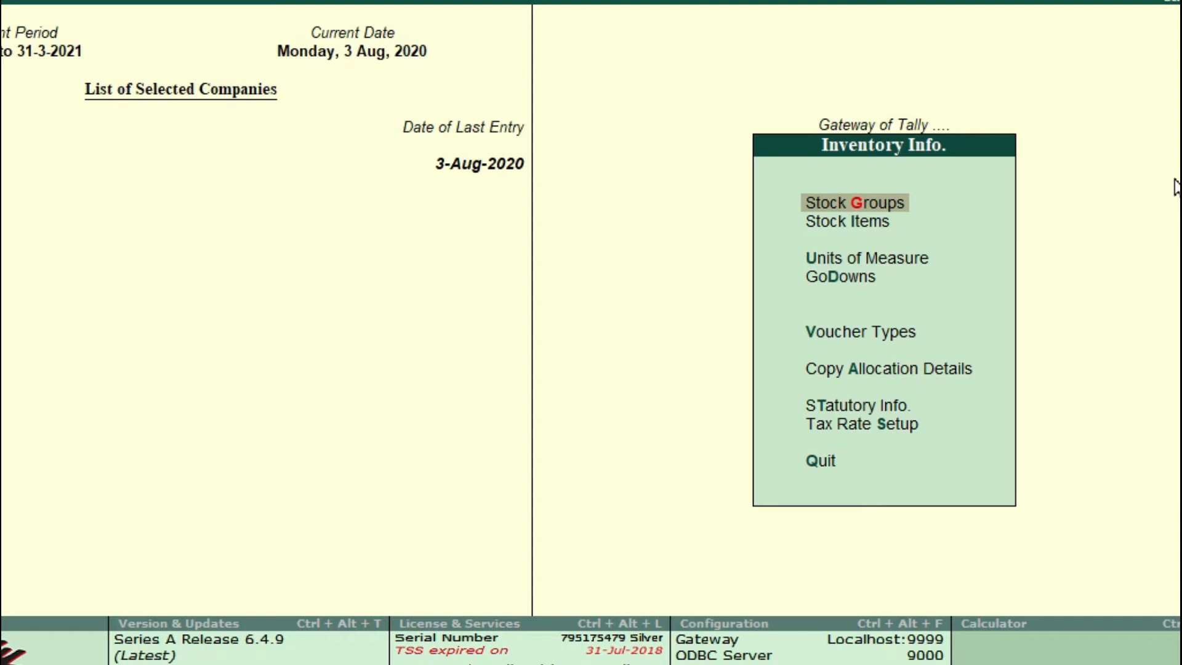
key(Down)
key(Down)
key(Down)
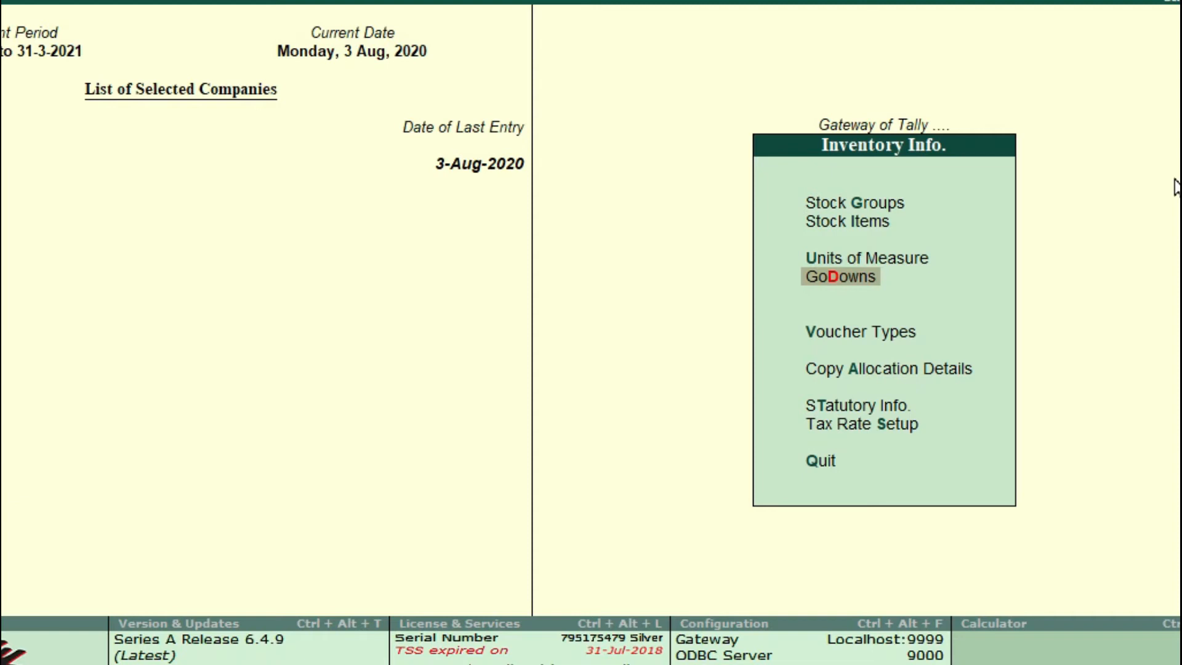
Set Maintain multiple Godowns to No in the company's inventory features and save the settings.
key(F11)
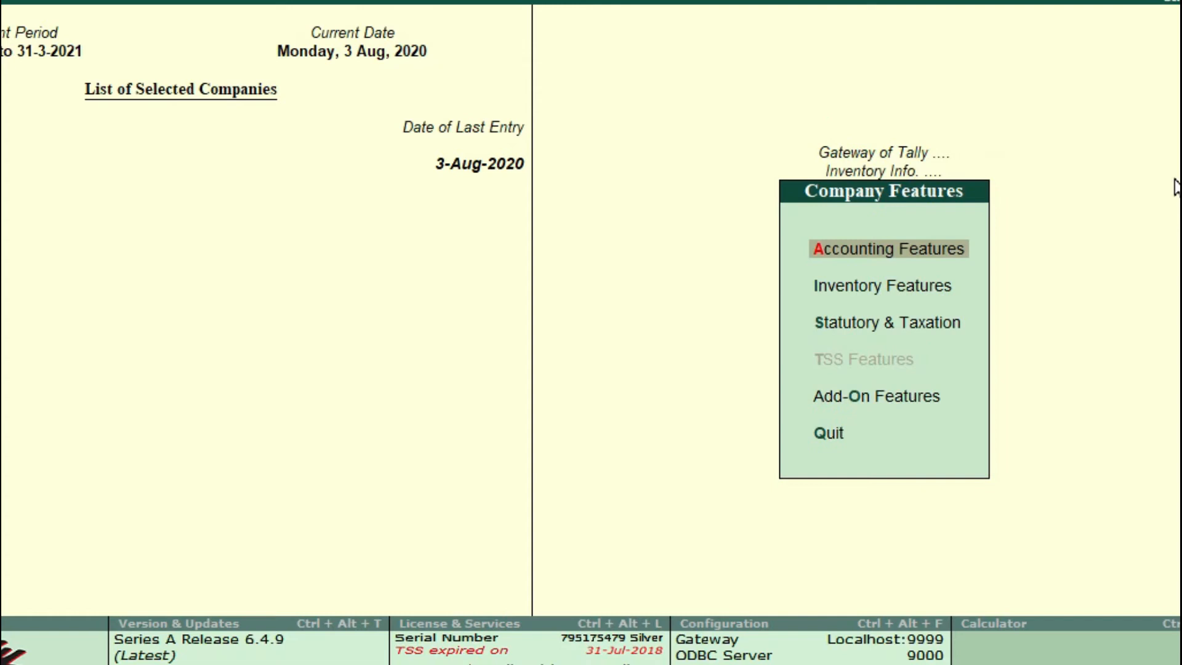
key(Down)
key(Return)
key(Return)
key(Return)
key(n)
key(Return)
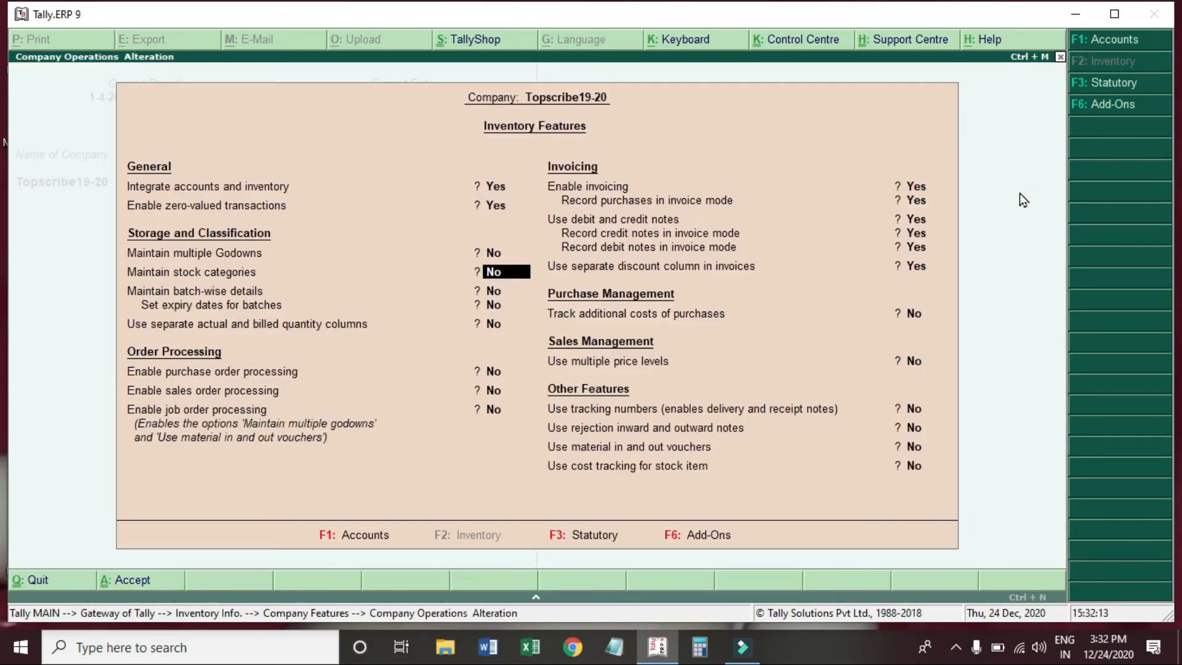
key(ctrl+a)
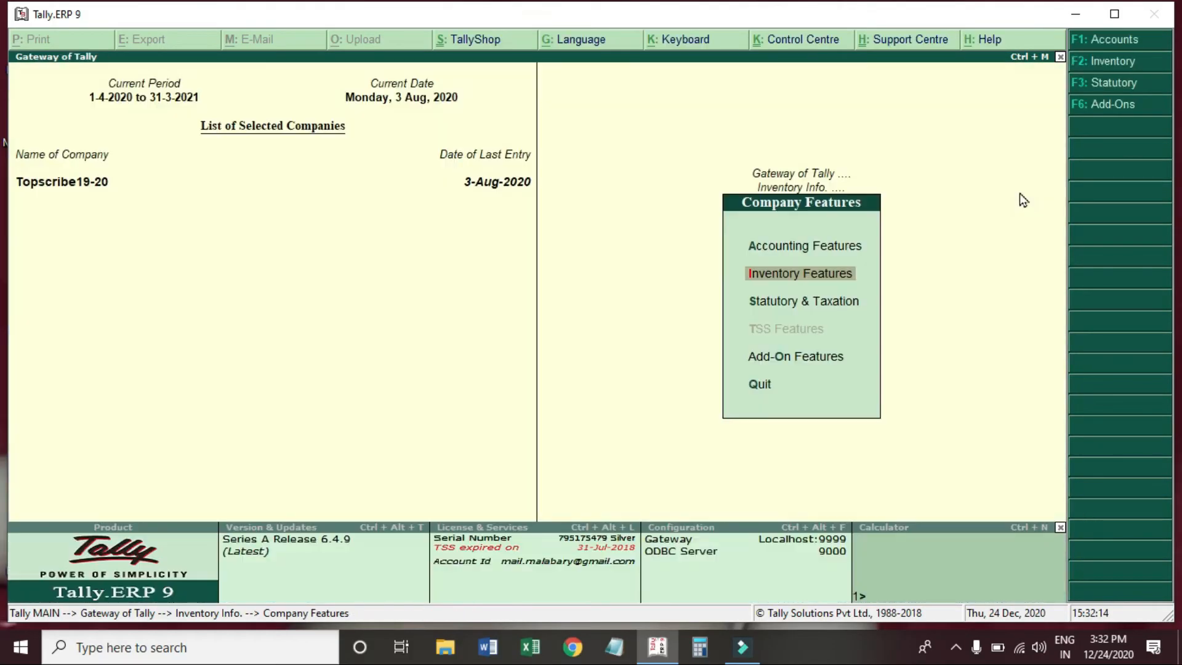
Reopen the inventory masters and check whether Godowns is offered alongside Units of Measure.
key(Escape)
key(Escape)
key(Return)
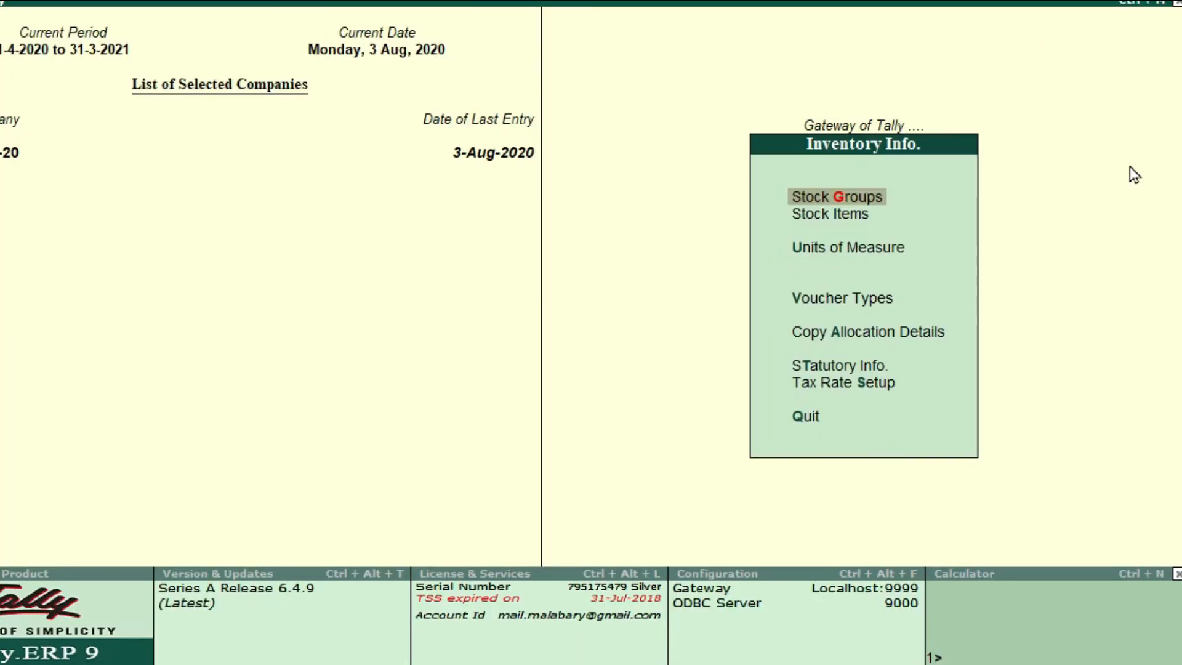
key(Down)
key(Down)
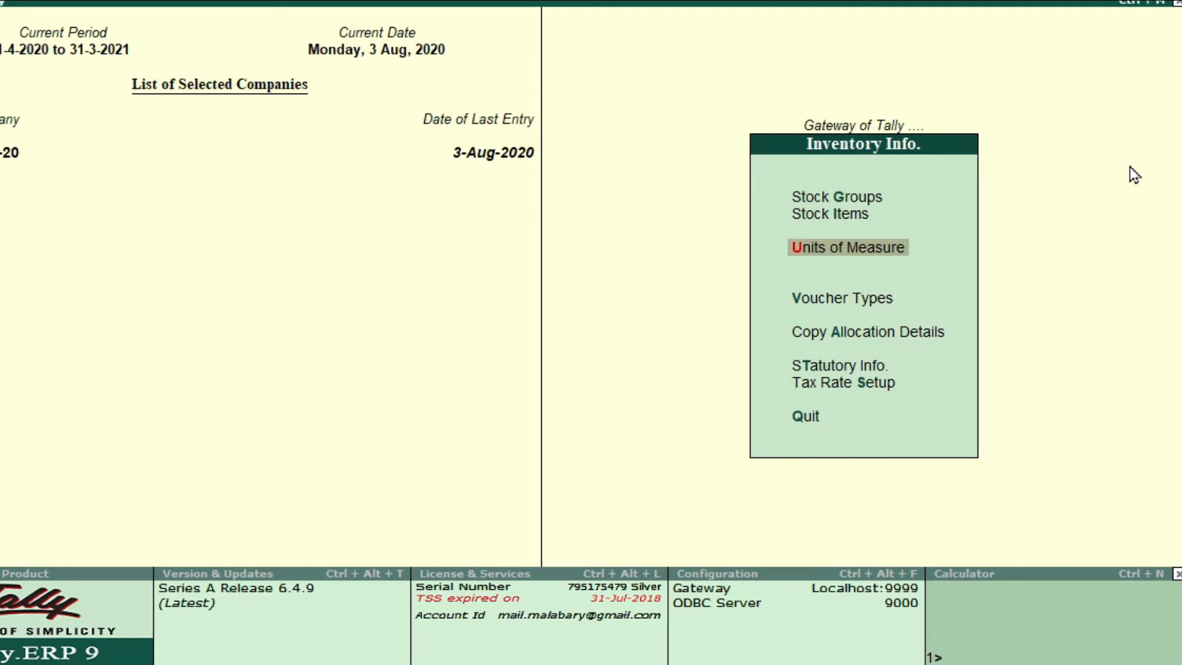
Set Maintain multiple Godowns back to Yes in the inventory features, save, and return to the inventory masters.
key(F11)
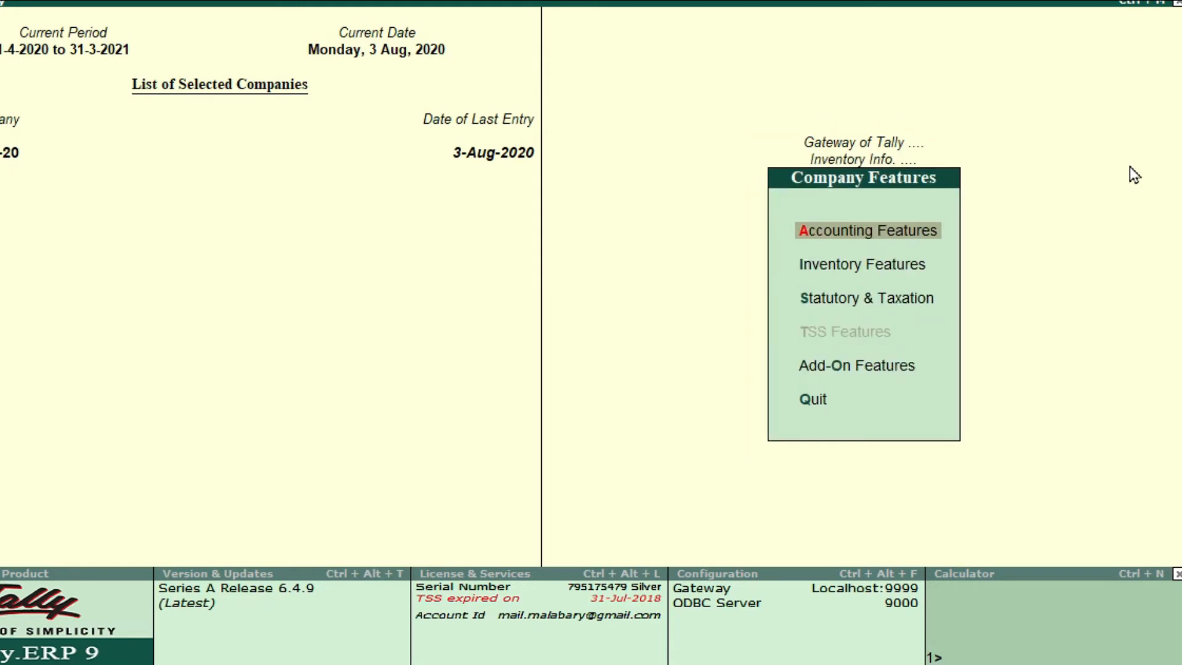
key(Down)
key(Return)
key(Return)
key(Return)
text(y)
key(Return)
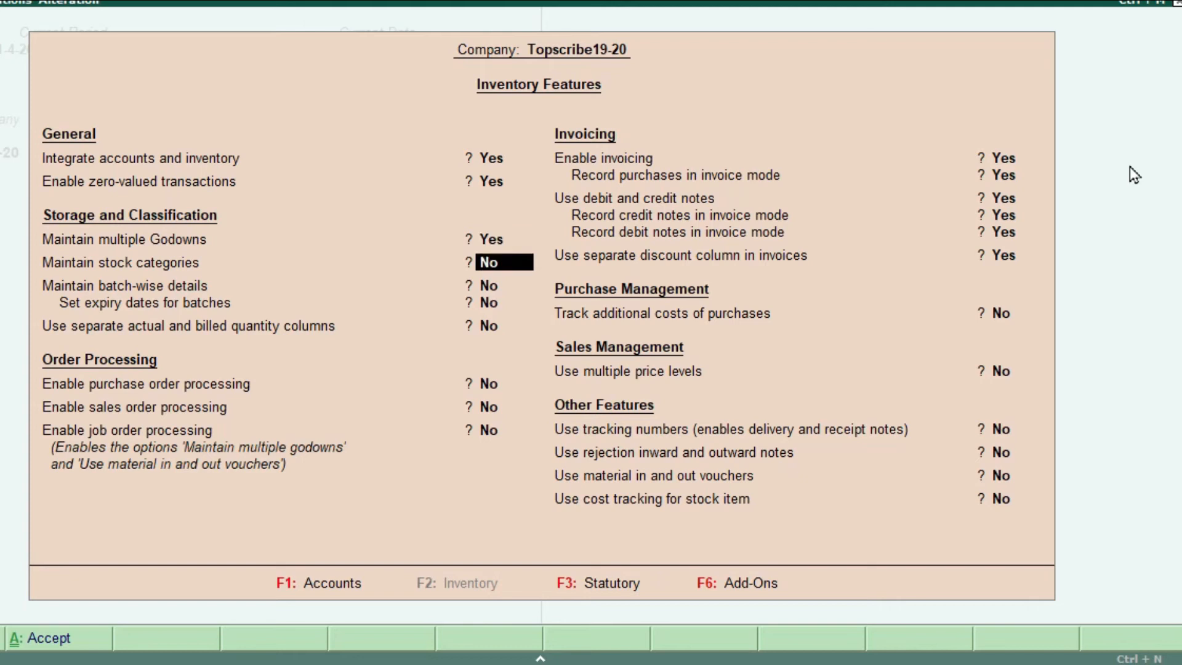
key(ctrl+a)
key(Escape)
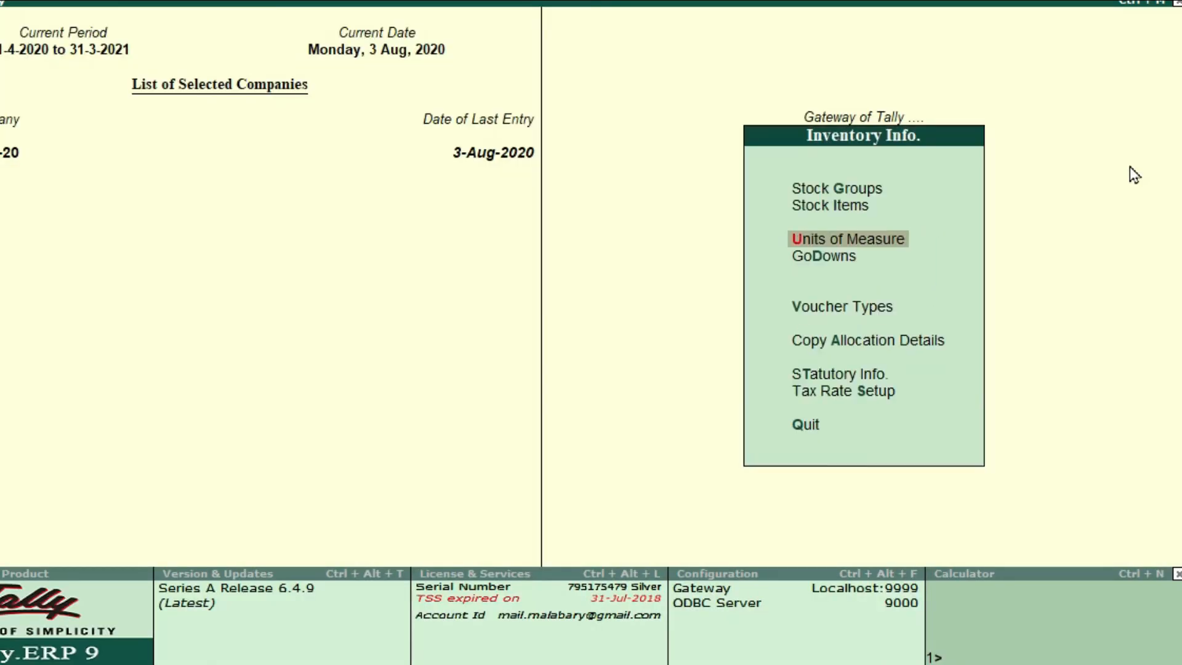
Open the Godowns master and look at the list of existing godowns available for display.
key(Down)
key(Return)
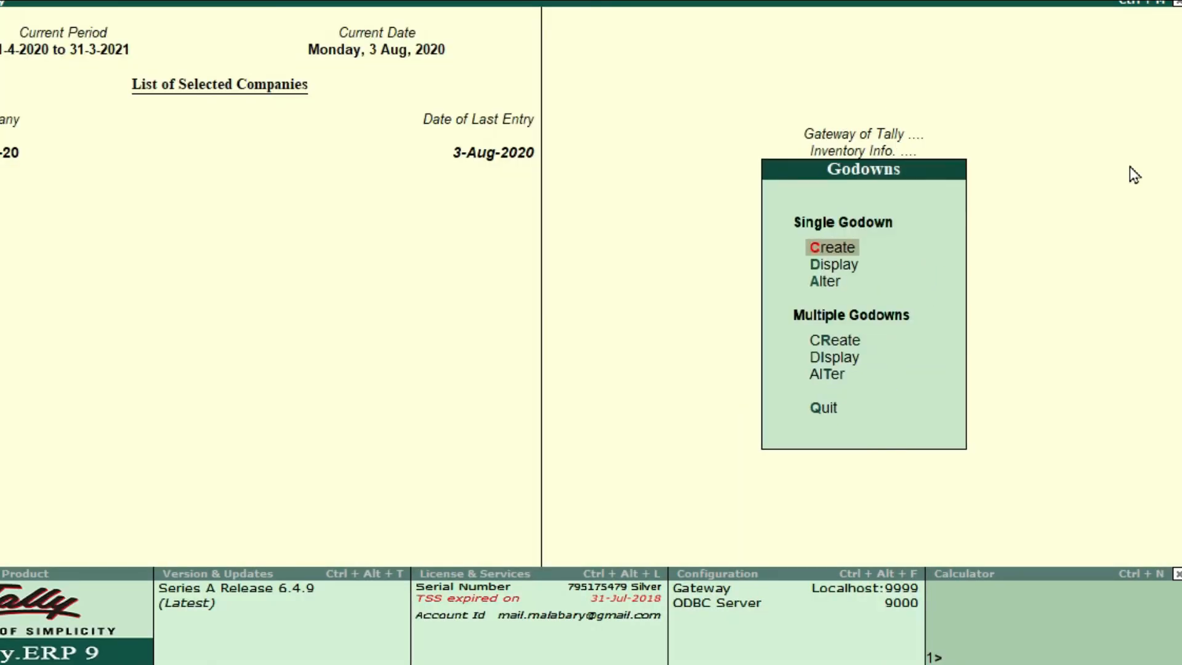
key(Down)
key(Down)
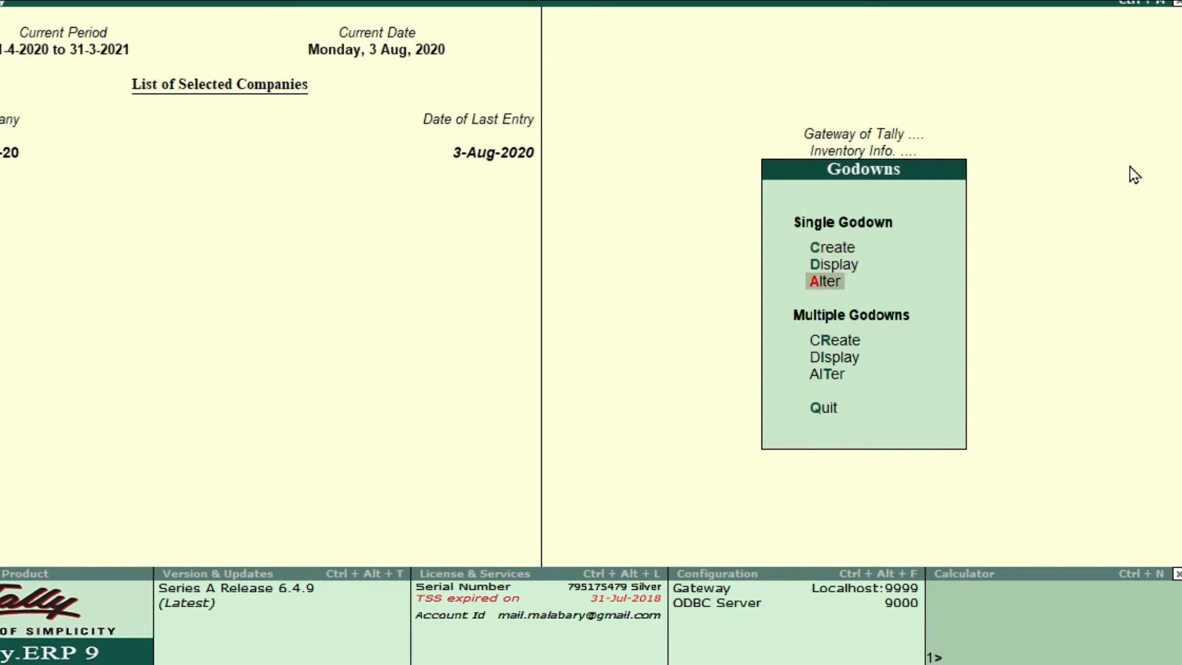
key(Up)
key(Return)
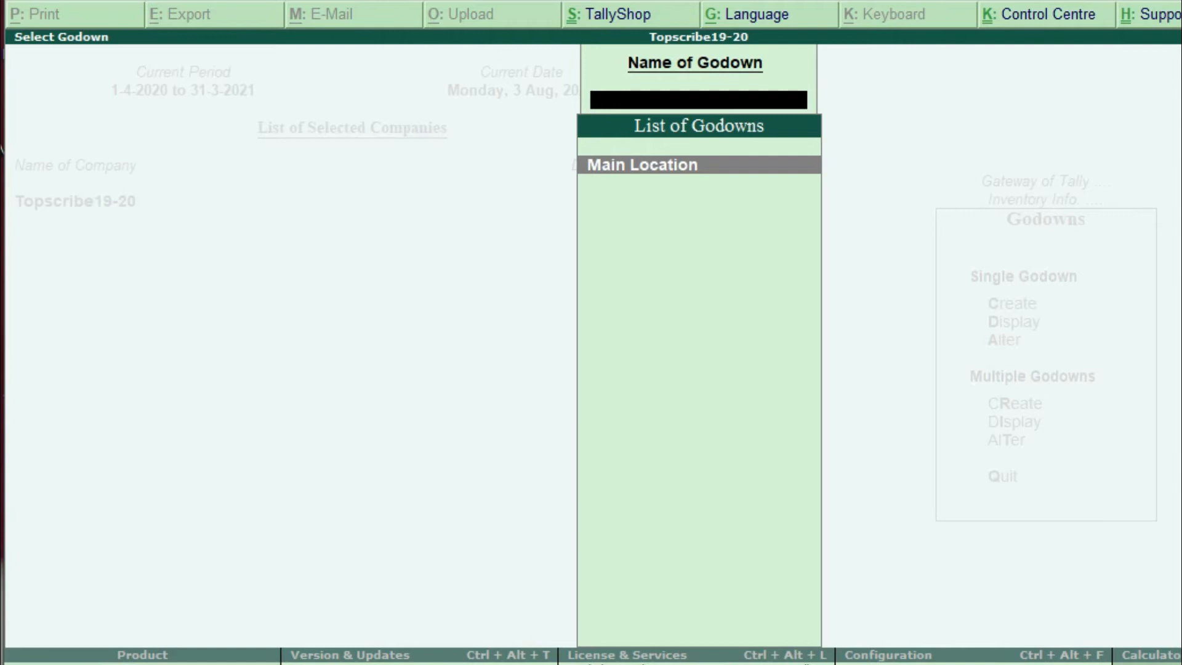
key(Escape)
key(Up)
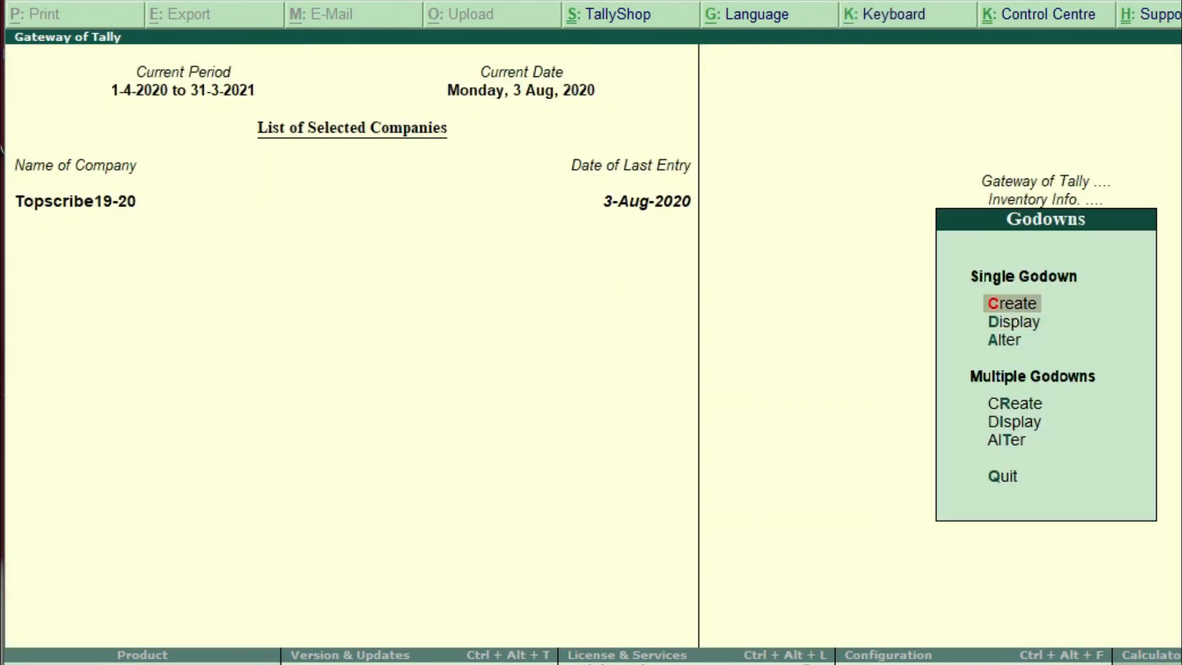
Create a single godown named CALICUT under Primary, leaving both third-party stock options at No.
key(Return)
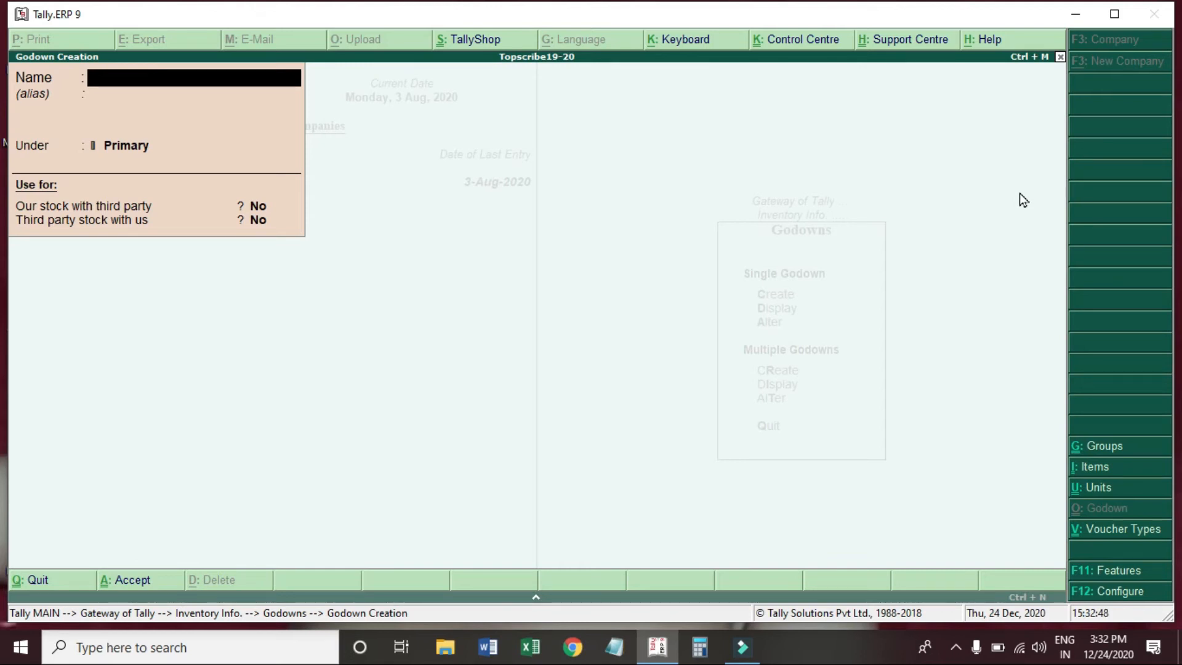
text(CALICUT)
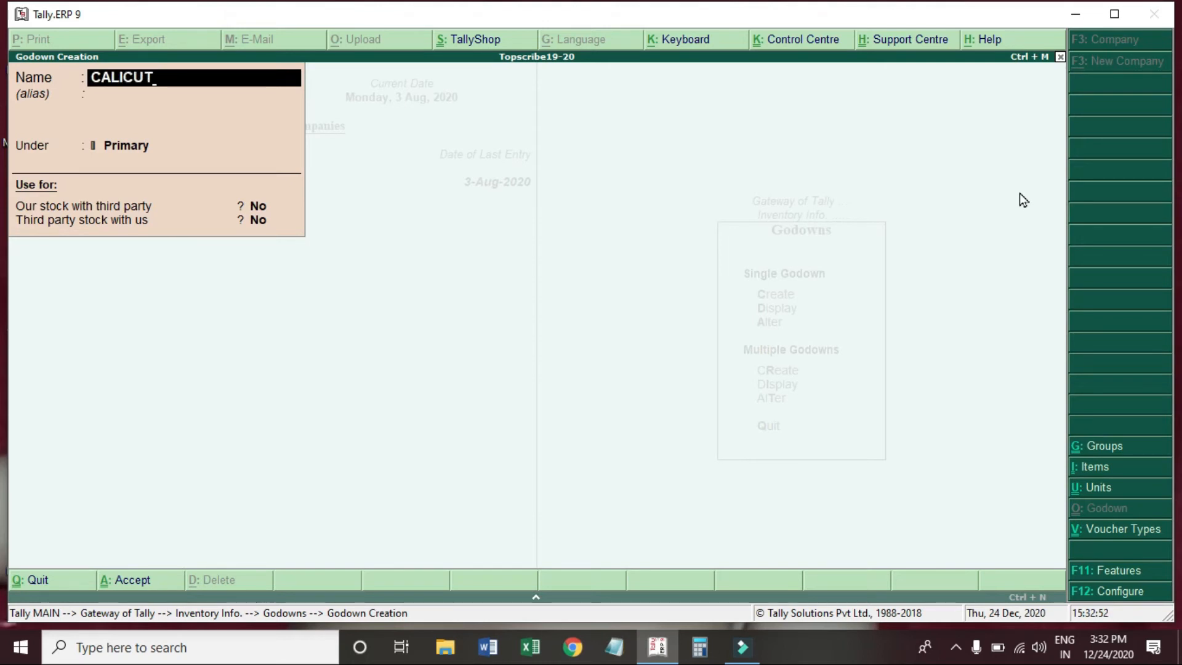
key(Return)
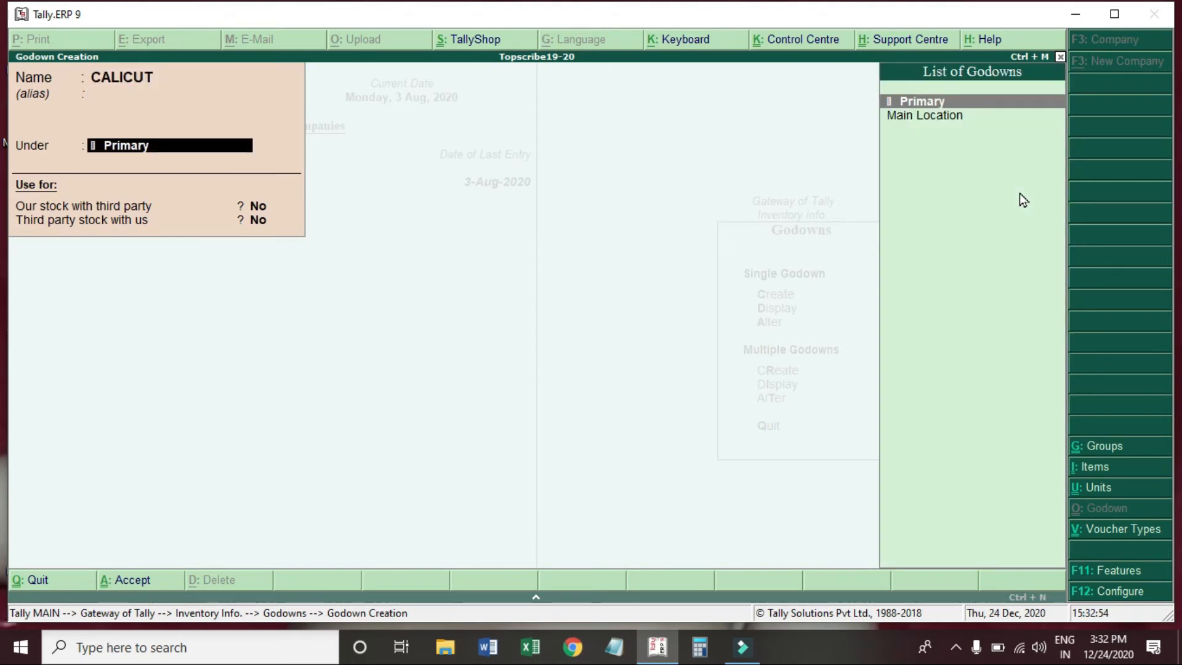
key(Return)
key(Return)
key(Return)
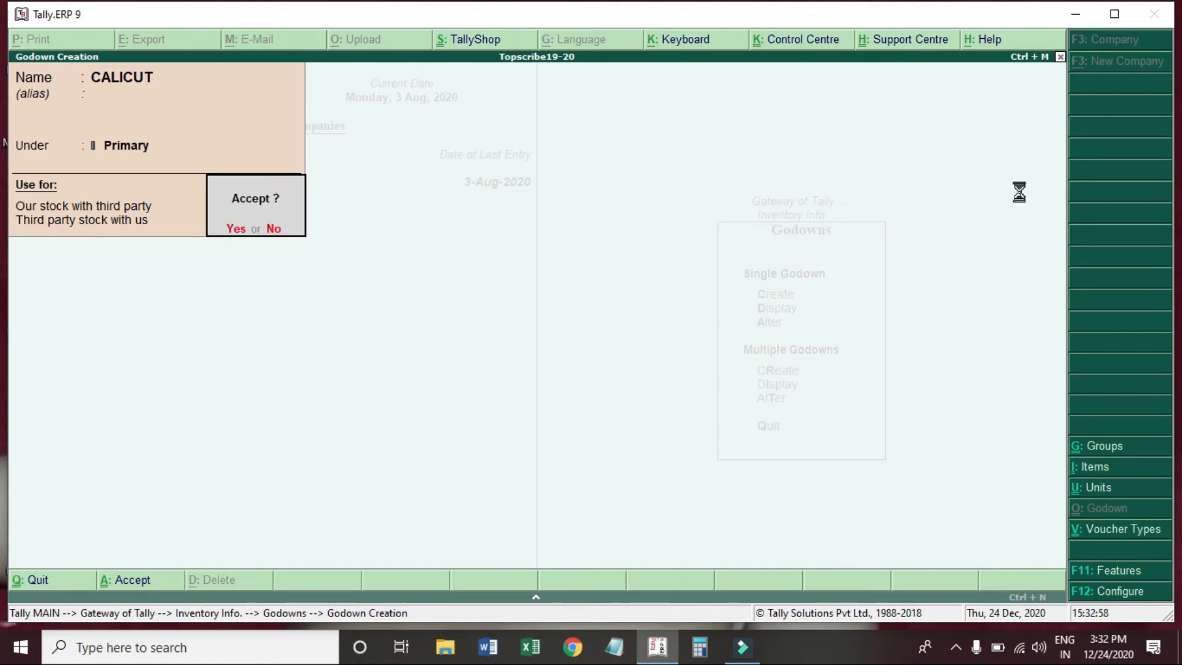
key(Return)
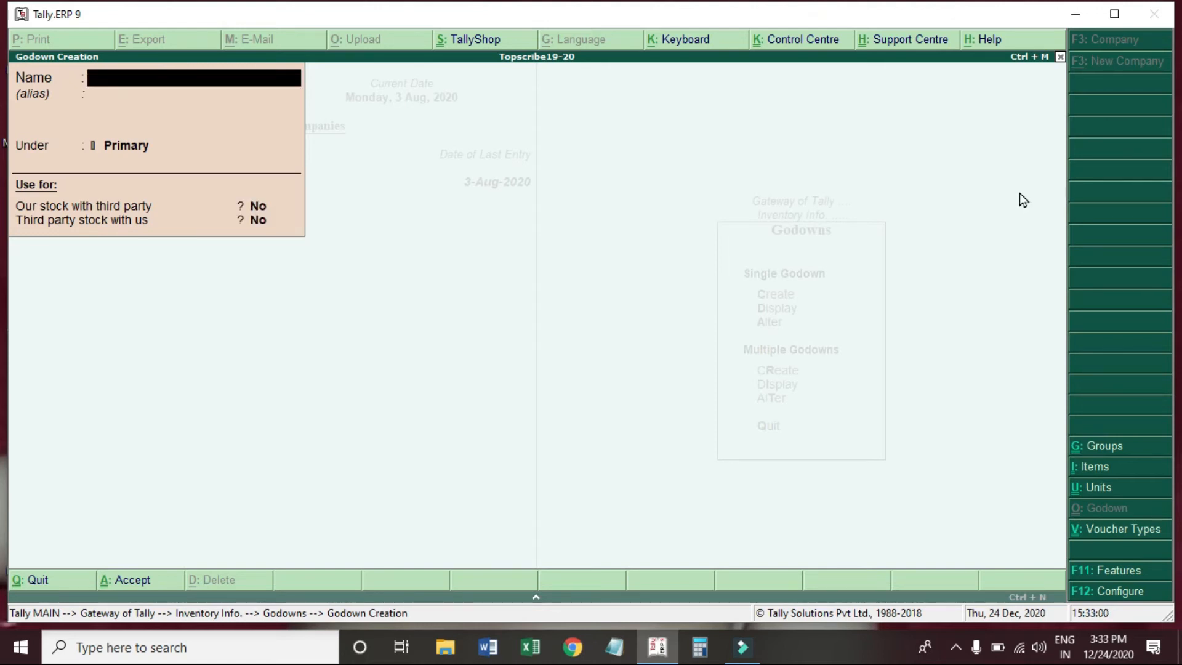
Create a second godown named ERANAMKULAM under Primary with both third-party stock options at No, and leave godown creation.
text(ERANAMKULAM)
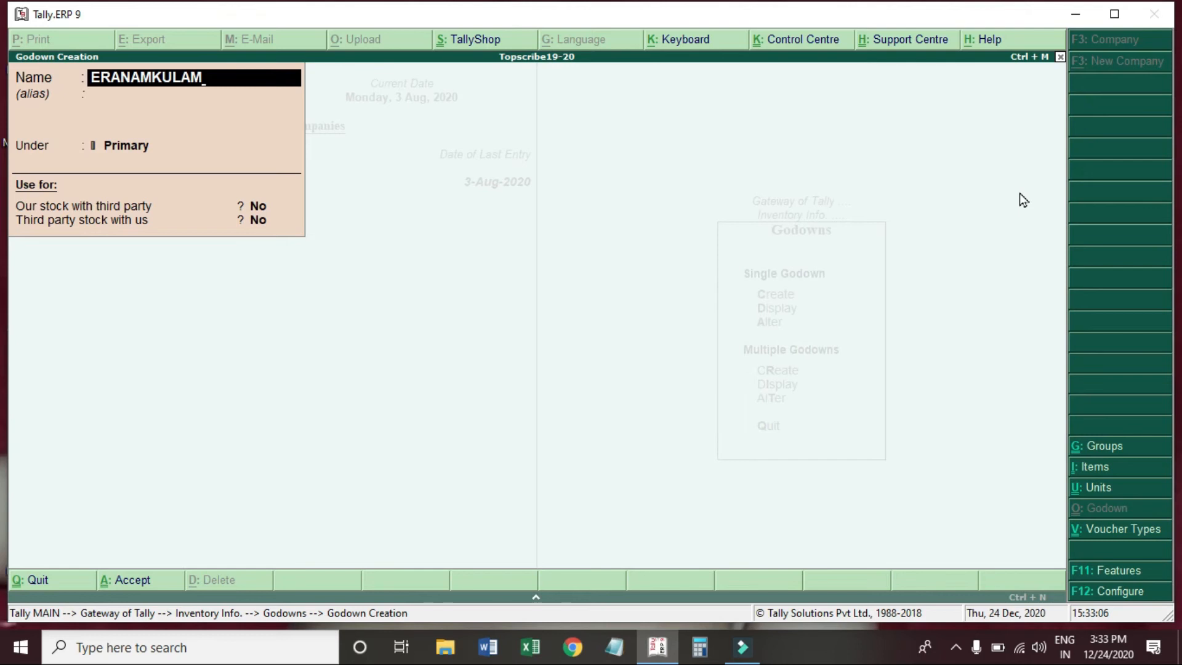
key(Return)
key(Return)
key(Return)
key(Return)
key(Return)
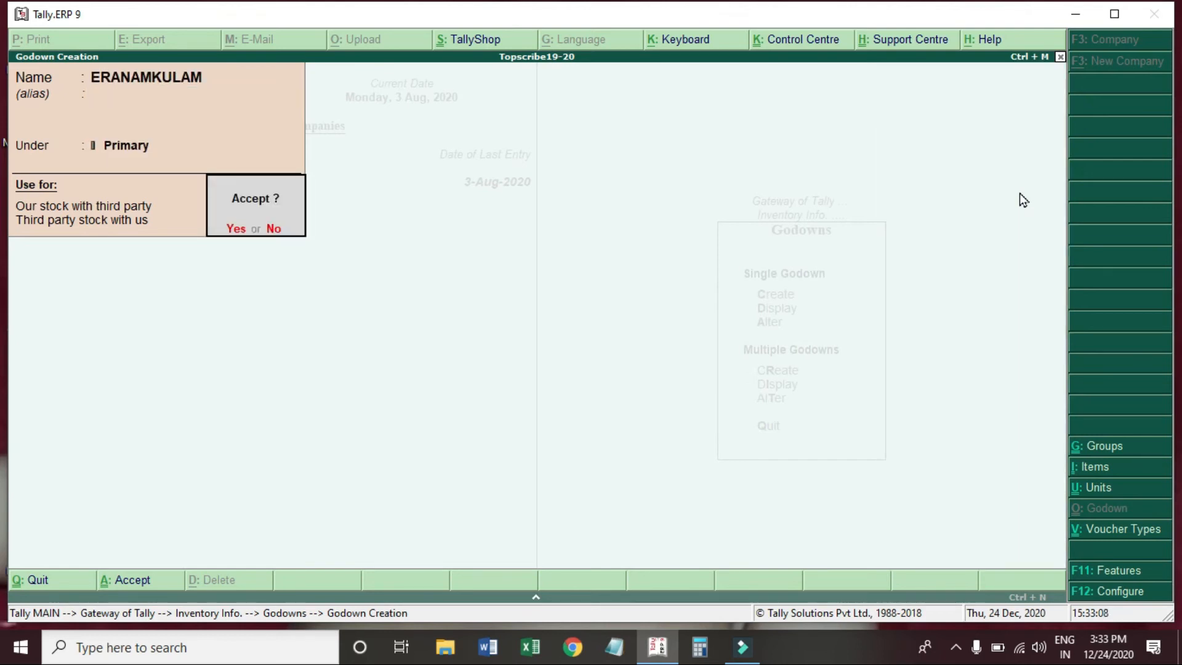
key(Return)
key(Escape)
key(Return)
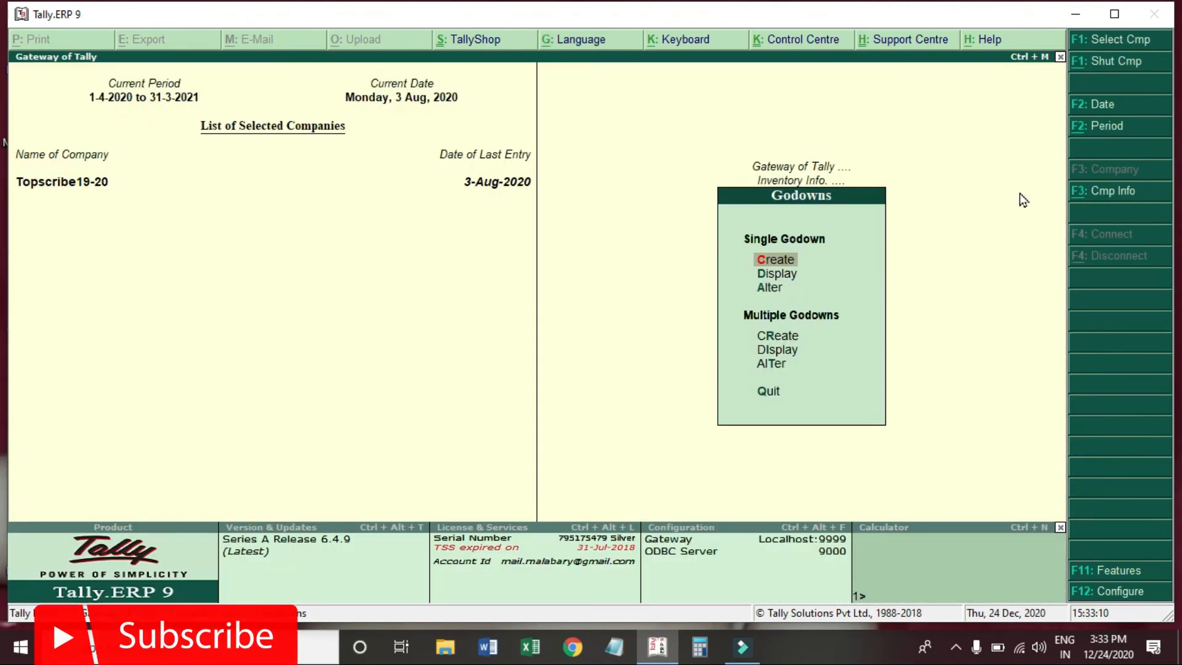
Review the godowns available for altering and for displaying, and return to the Gateway of Tally.
key(Down)
key(Down)
key(Return)
key(Escape)
key(Up)
key(Return)
key(Escape)
key(Escape)
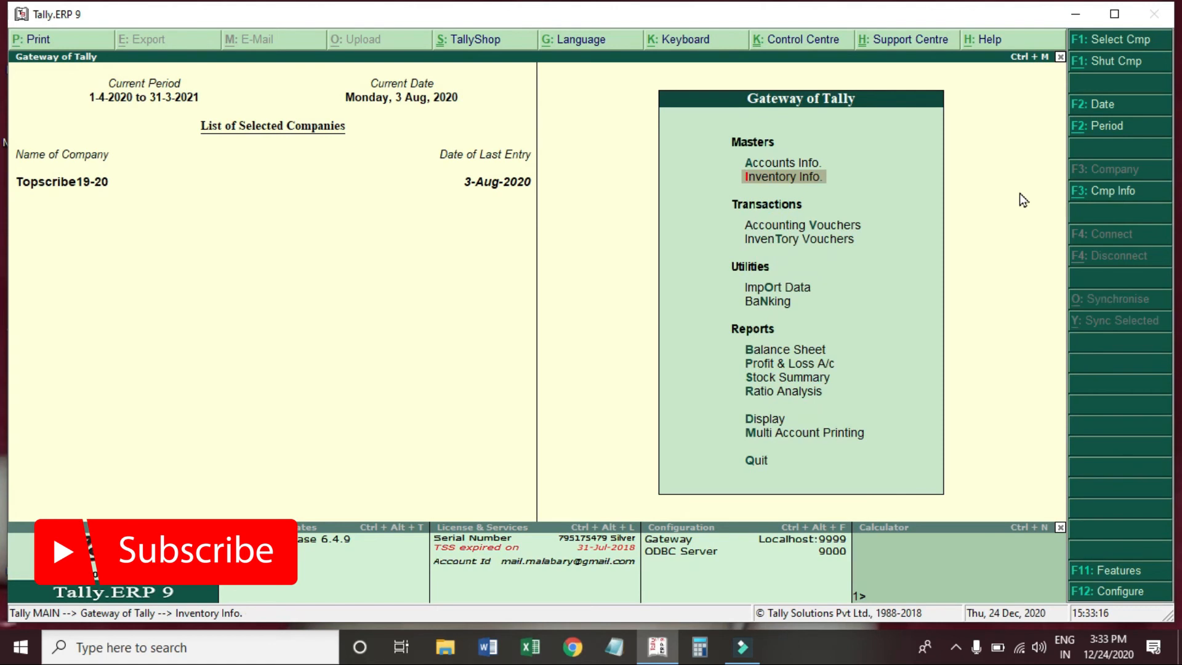
Start a new sales voucher of type B2C.
key(v)
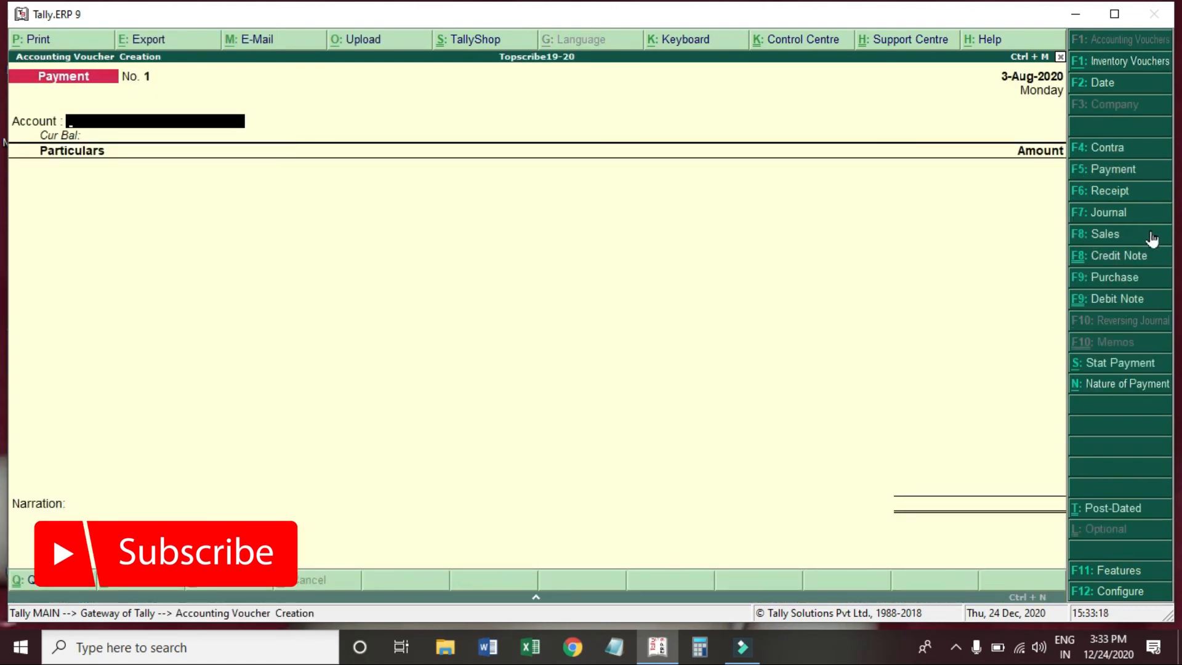
click(1099, 236)
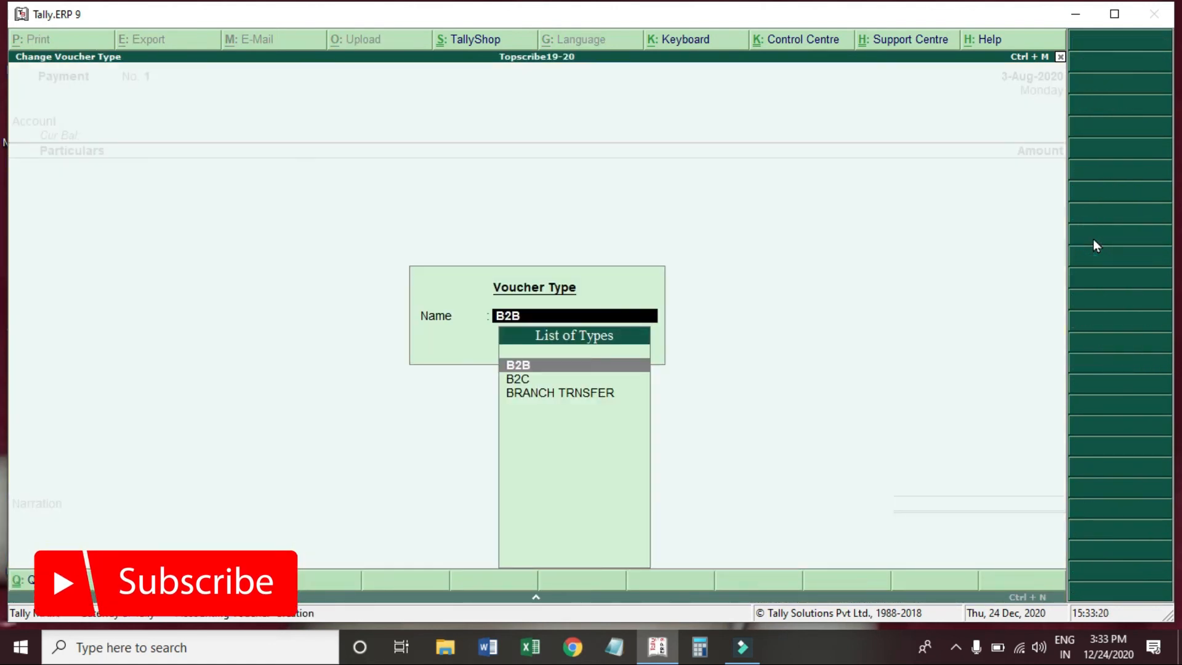
key(Down)
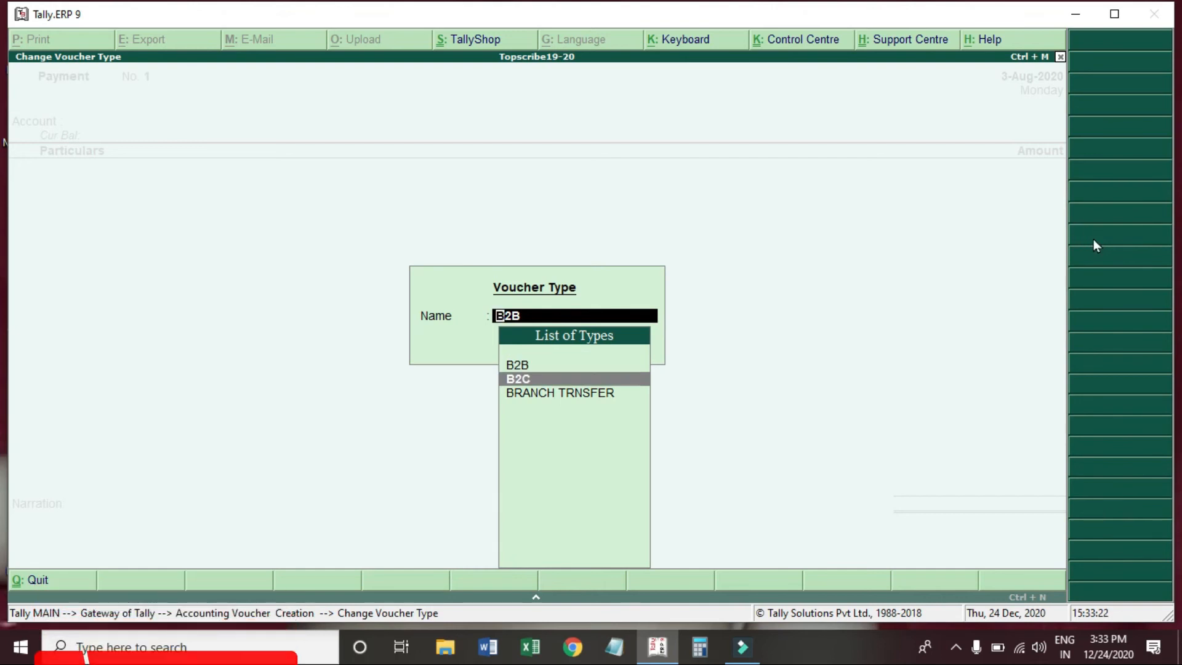
key(Return)
Set Cash as the voucher's party account, fill in the buyer's address in the party details and accept them.
text(CAS)
key(Return)
key(Return)
key(Return)
key(Return)
key(Return)
key(Return)
key(Return)
key(Return)
key(Return)
key(Return)
key(Return)
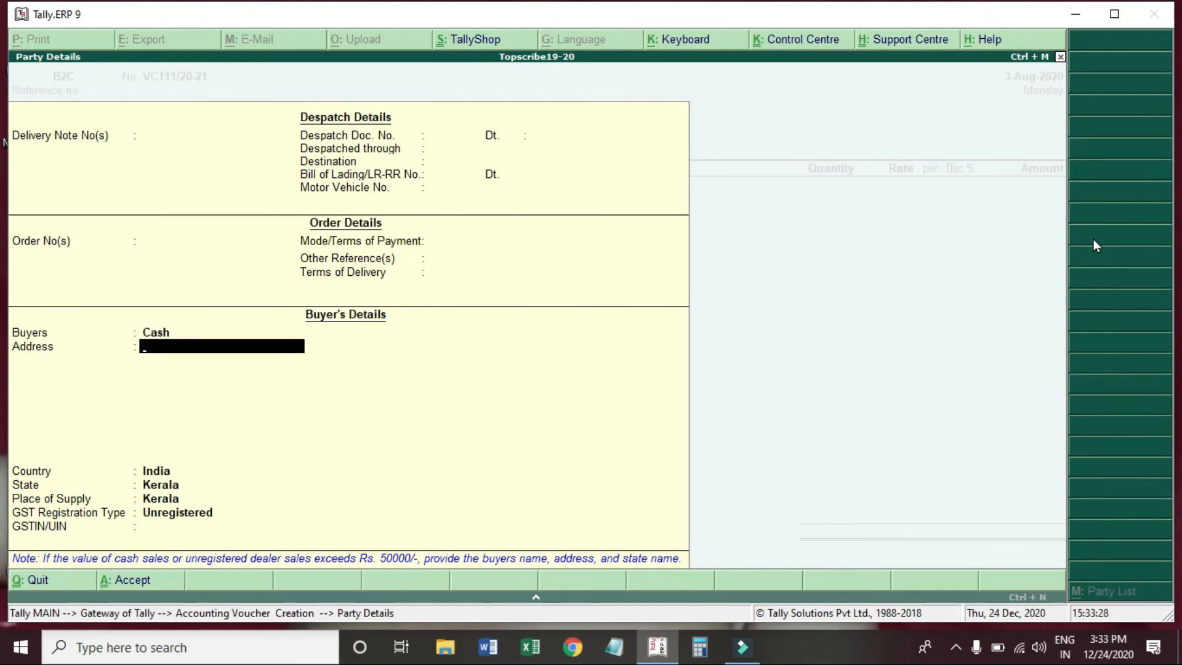
text(SATHAR)
key(Return)
key(ctrl+a)
Choose GST SALES 18% as the sales ledger and add the stock item 102 MICA ATLAM .78 OFF WHITE.
key(Down)
key(Down)
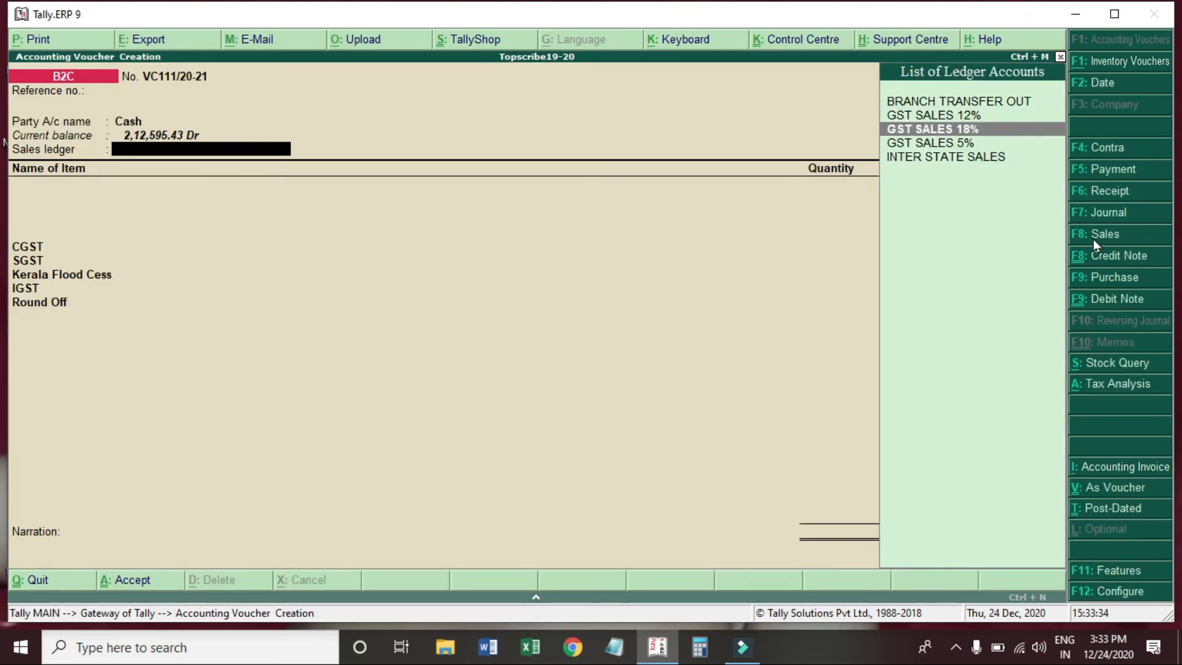
key(Return)
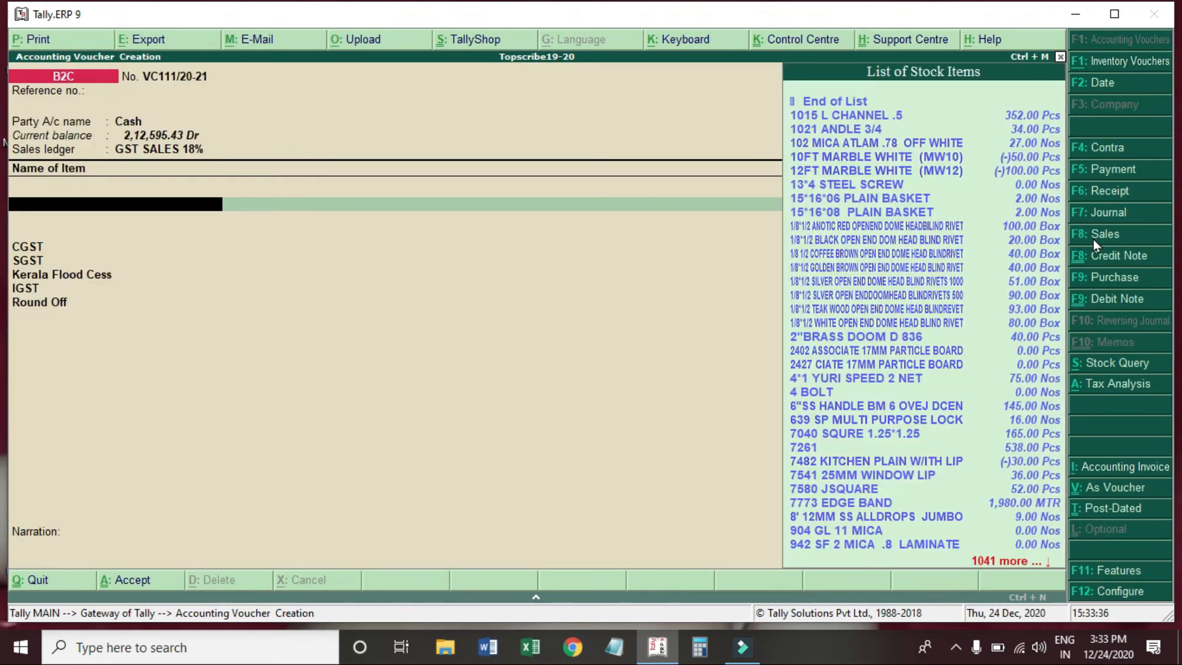
key(Down)
key(Down)
key(Down)
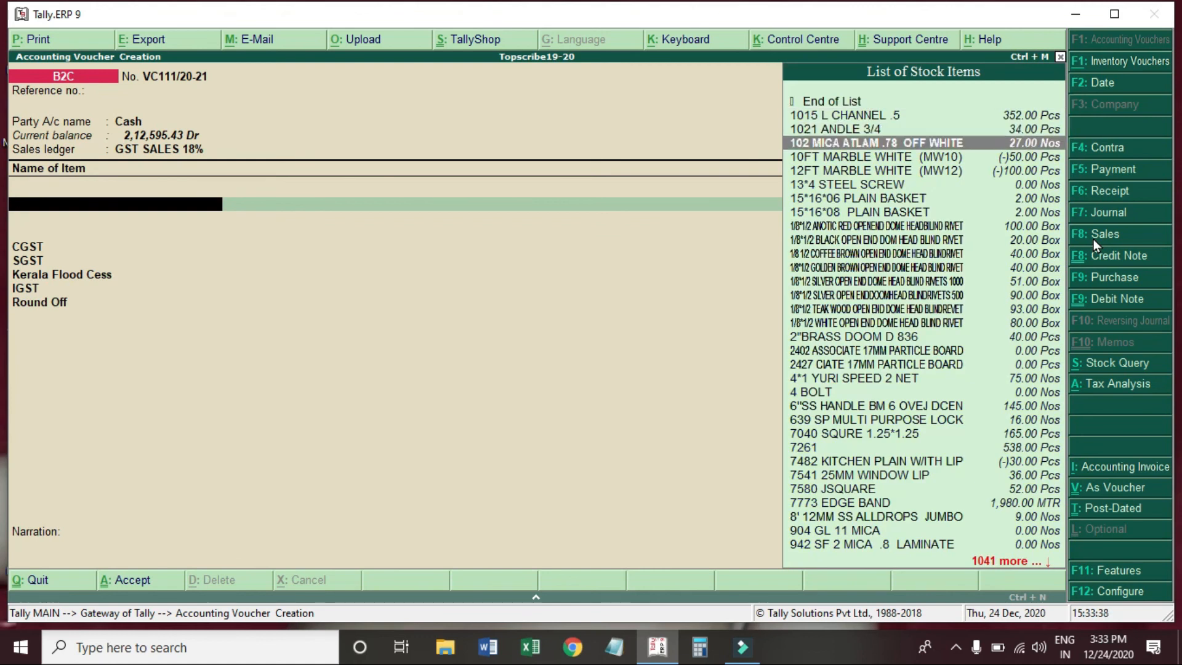
key(Return)
Allocate a quantity of 1 of the stock item from the CALICUT godown, continuing past the stock warning.
key(Return)
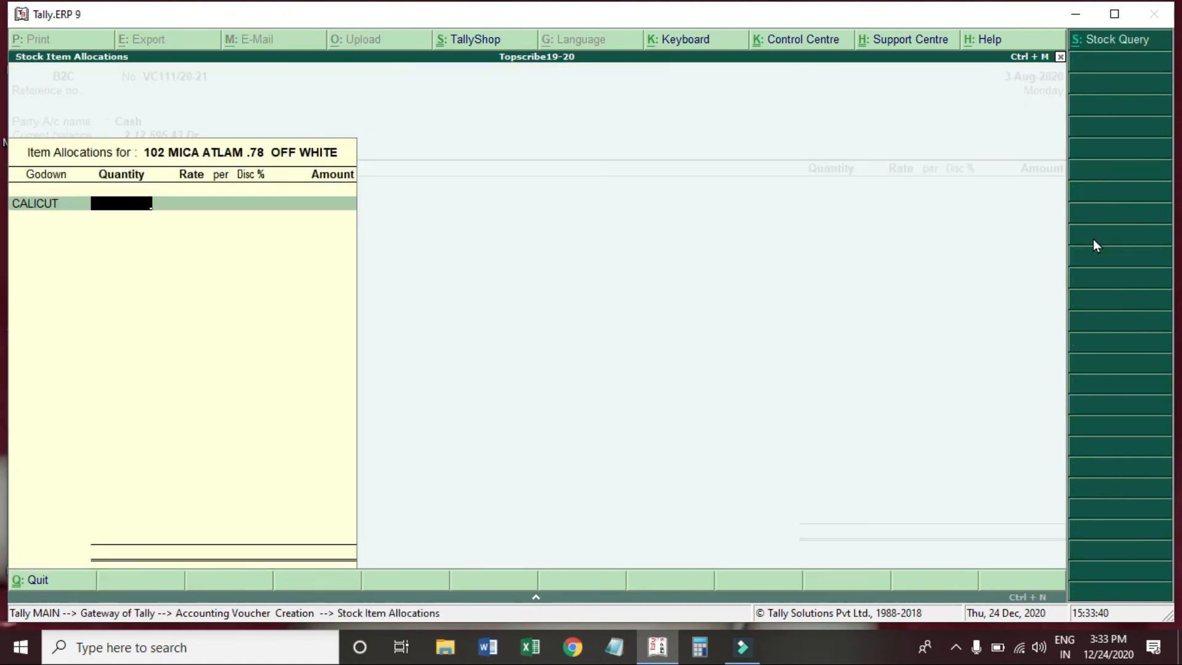
key(BackSpace)
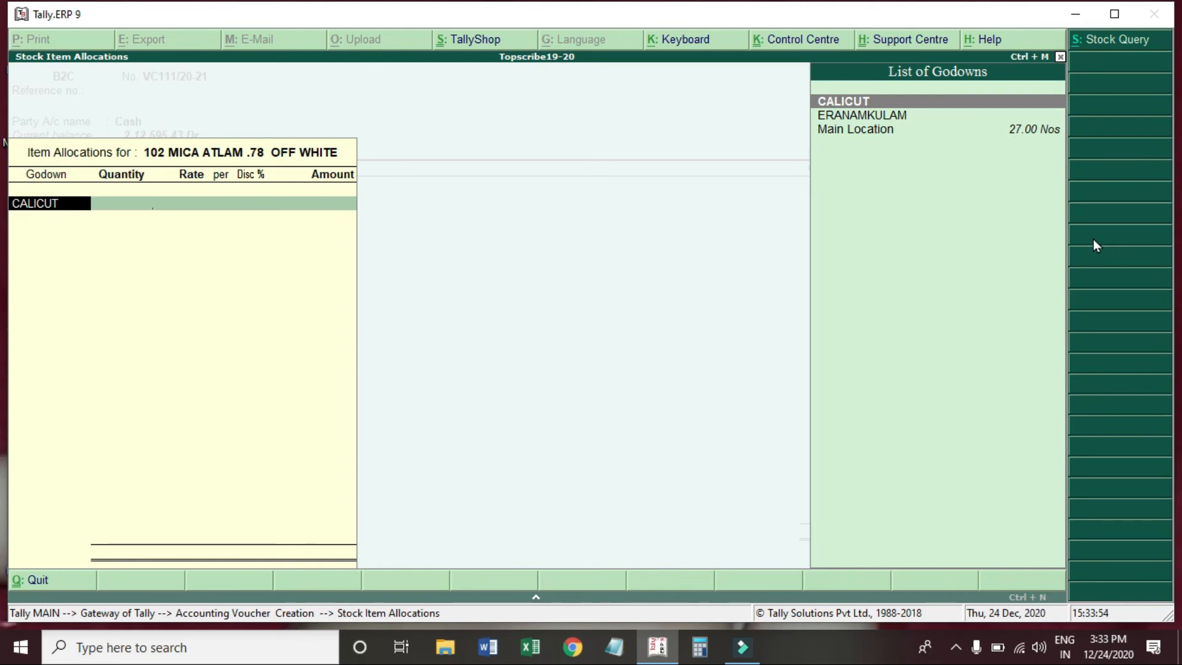
key(Return)
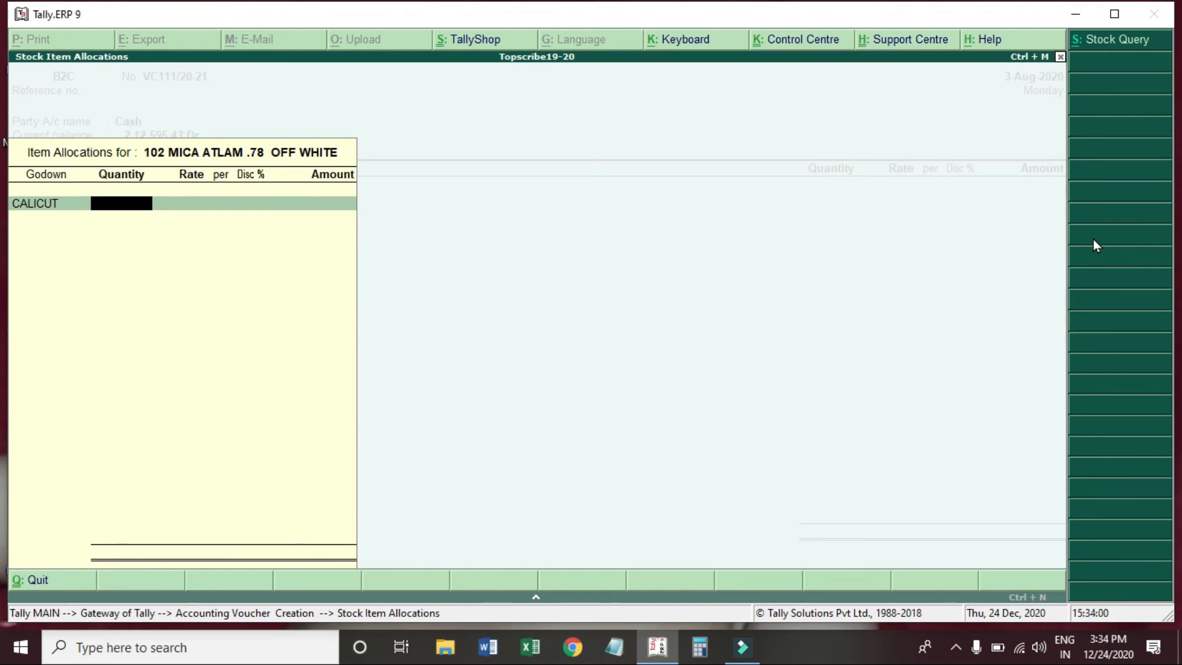
key(Return)
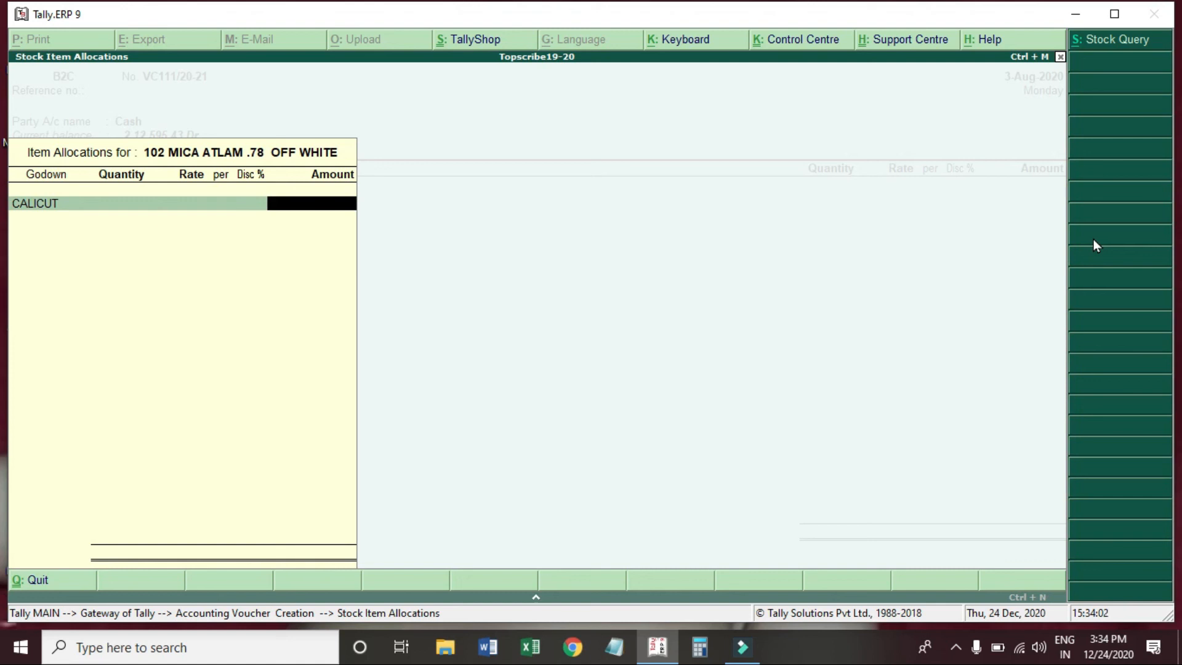
key(BackSpace)
text(1)
key(Return)
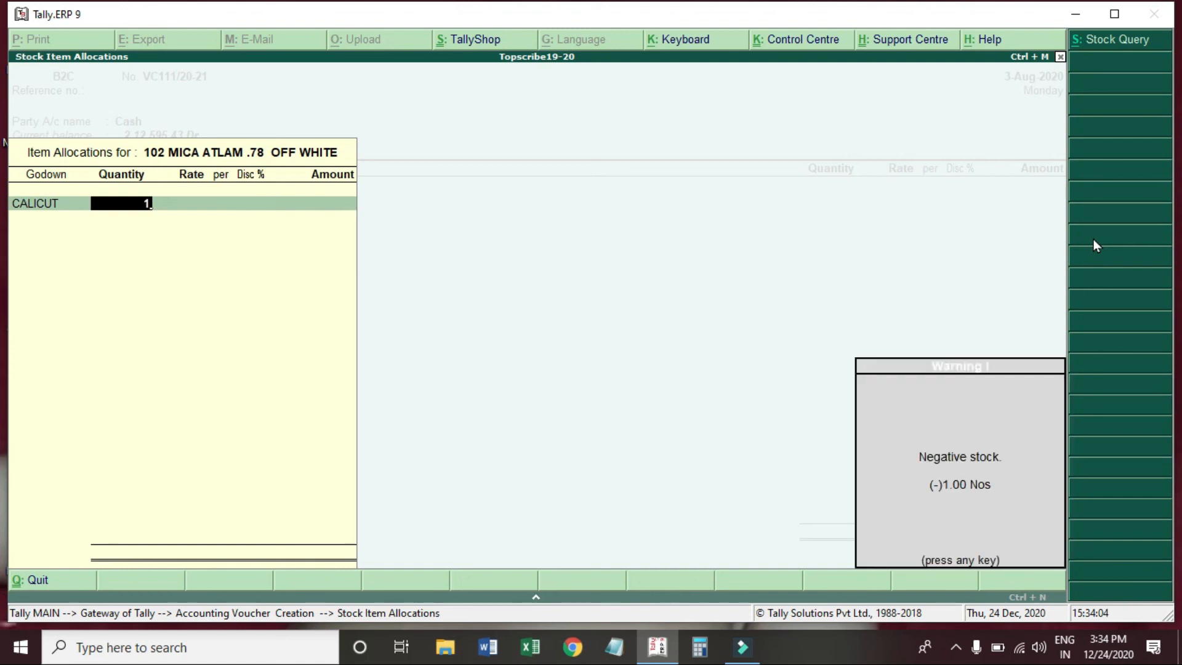
key(Return)
Change the item's godown from CALICUT to Main Location, finish the item allocation and continue to the voucher's tax lines.
key(BackSpace)
key(BackSpace)
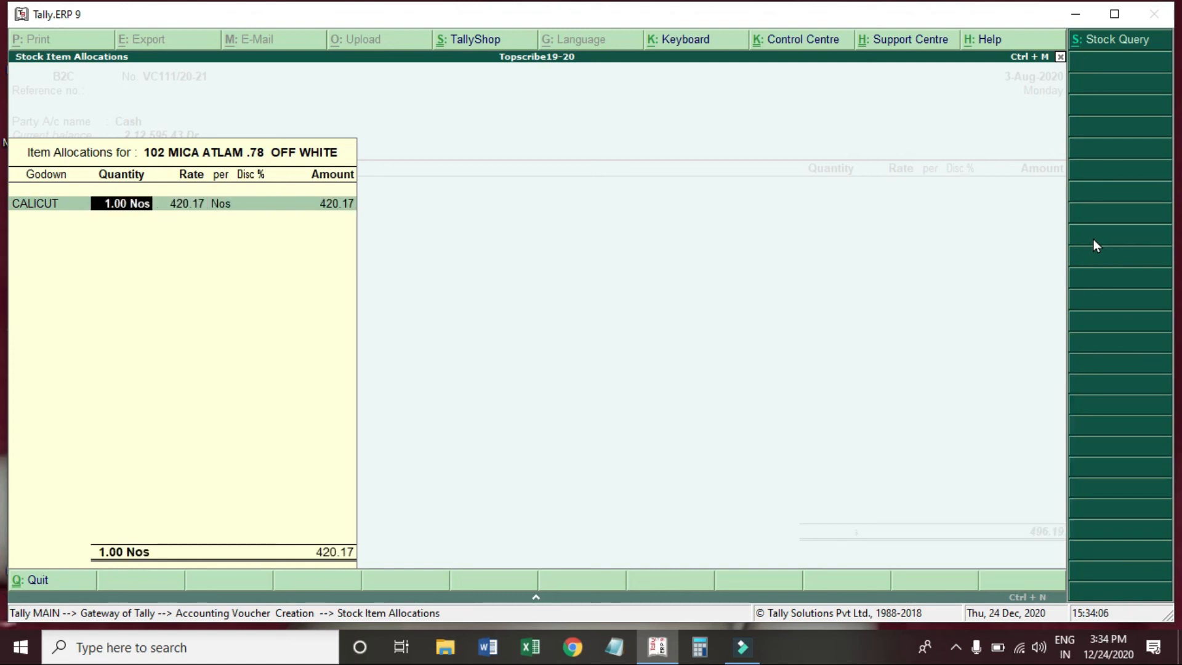
key(Down)
key(Down)
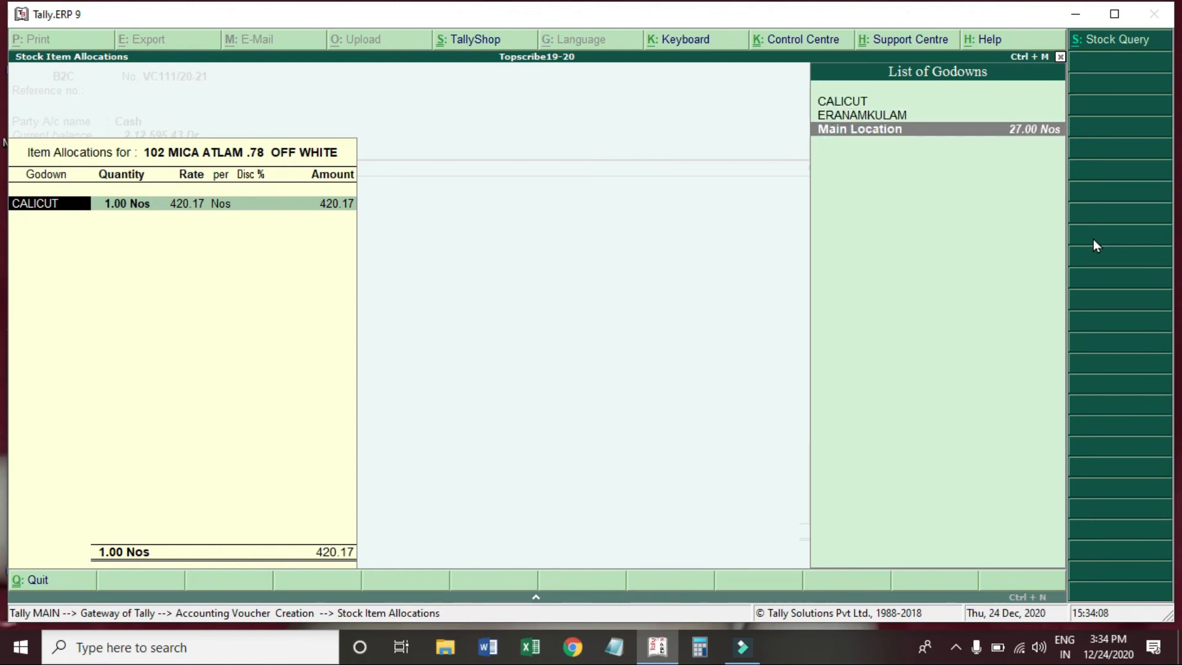
key(Return)
key(Return)
key(Return)
key(Return)
key(Return)
key(Return)
key(Return)
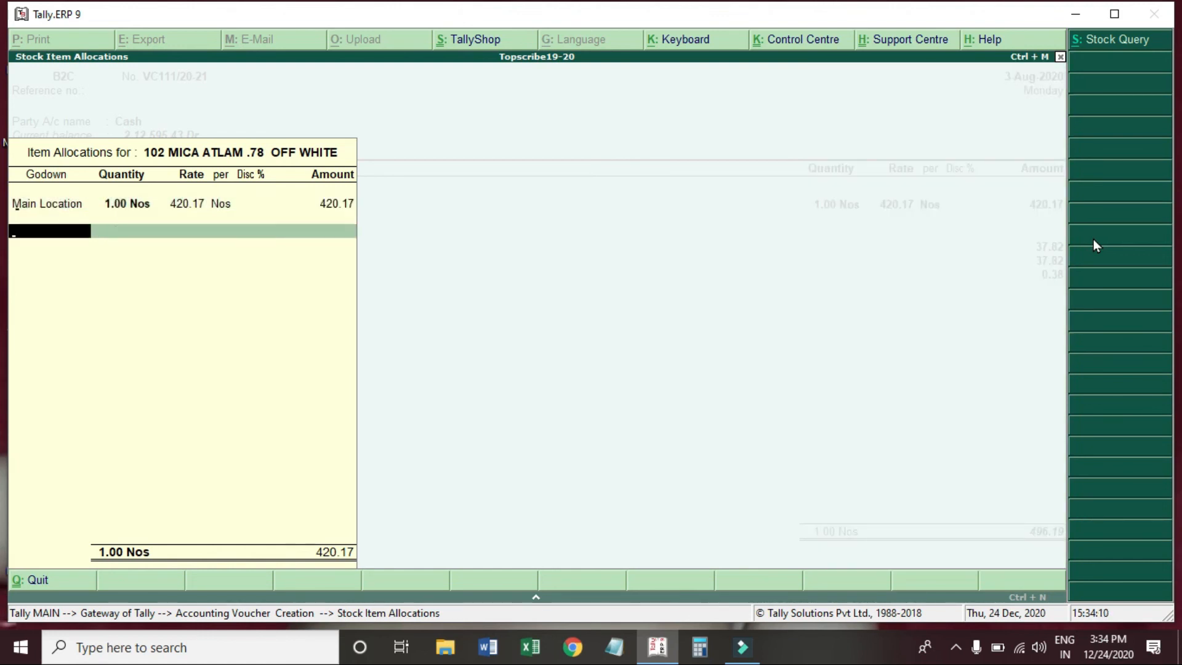
key(Return)
key(Return)
key(Return)
key(Return)
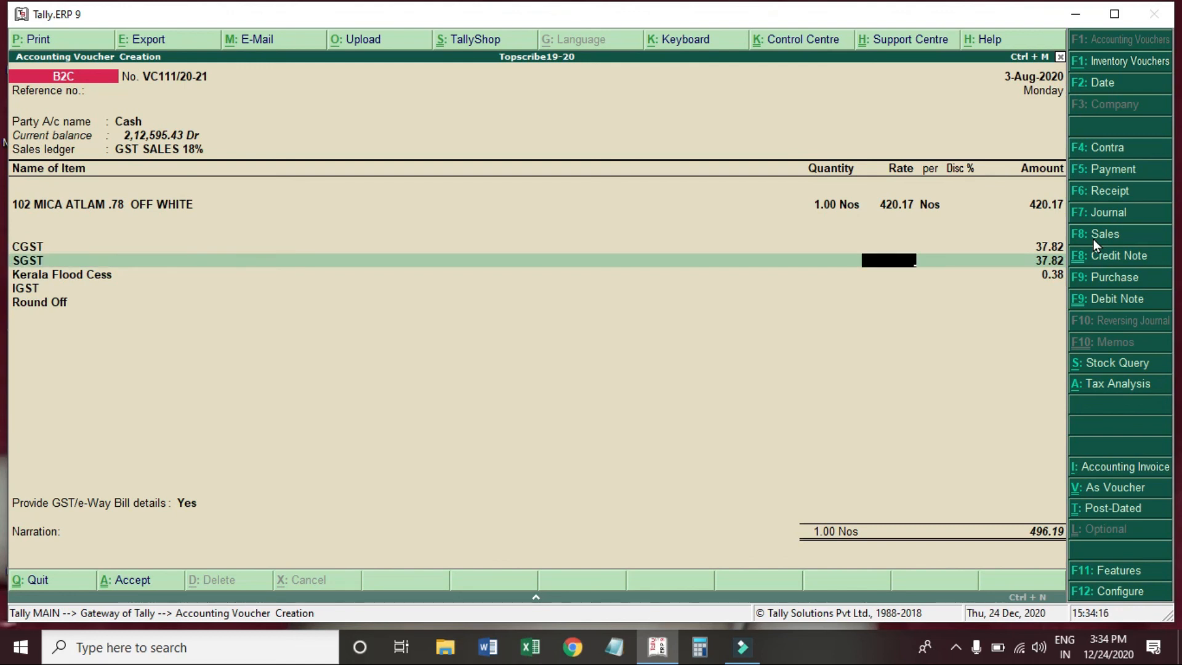
Quit the sales voucher without saving it and go back to the Gateway of Tally.
key(Escape)
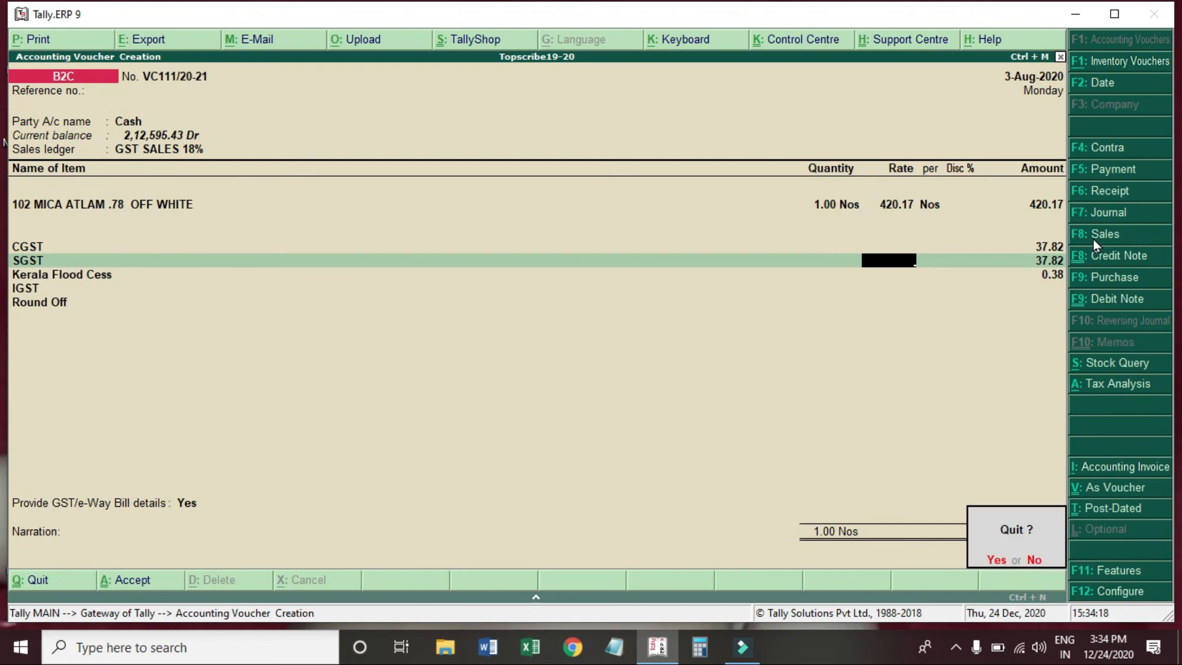
key(y)
key(Escape)
key(n)
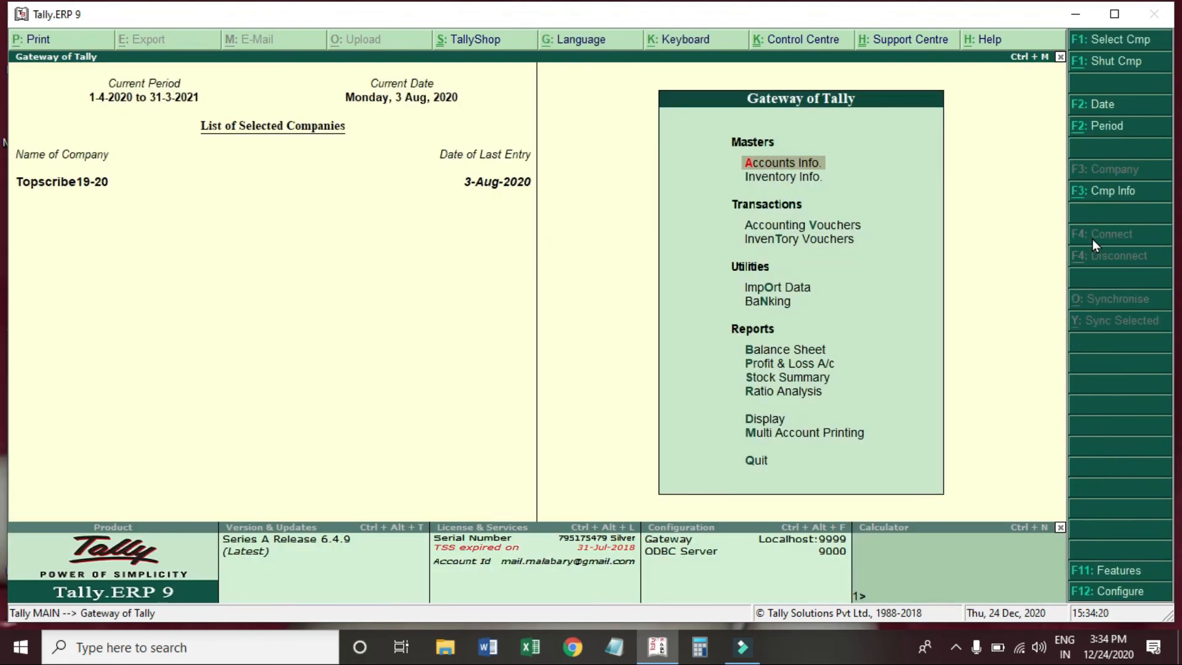